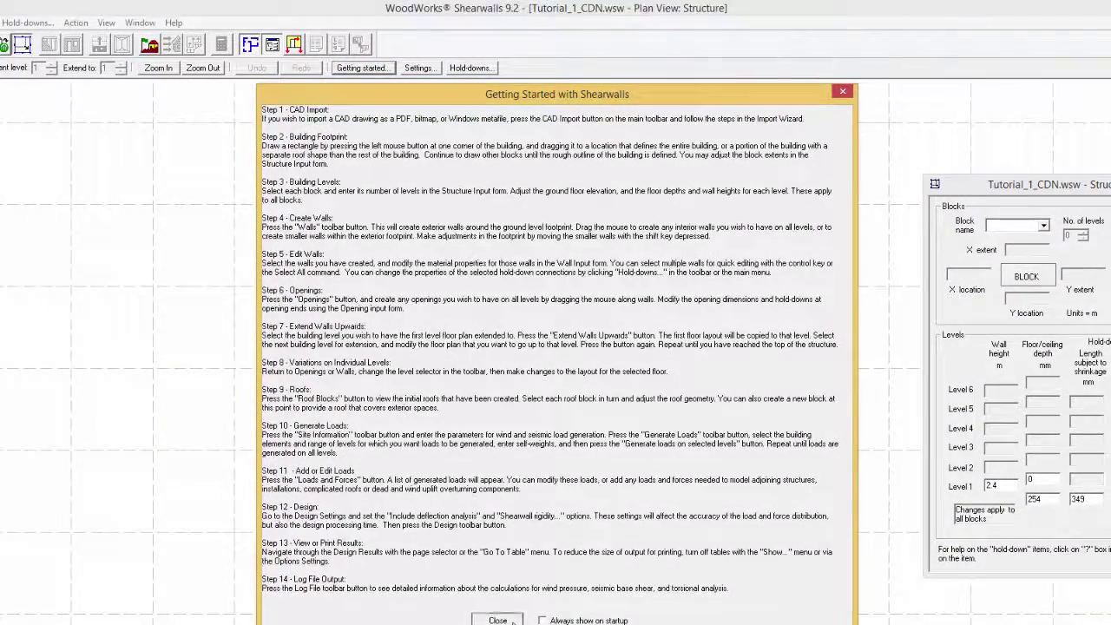
pyautogui.click(504, 618)
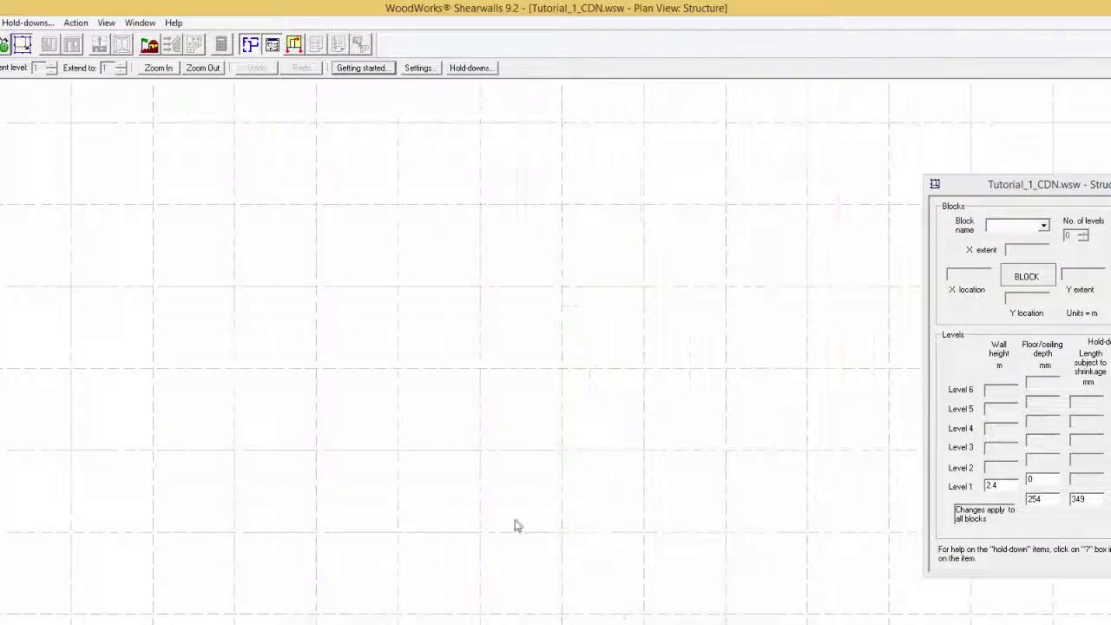
pyautogui.click(368, 69)
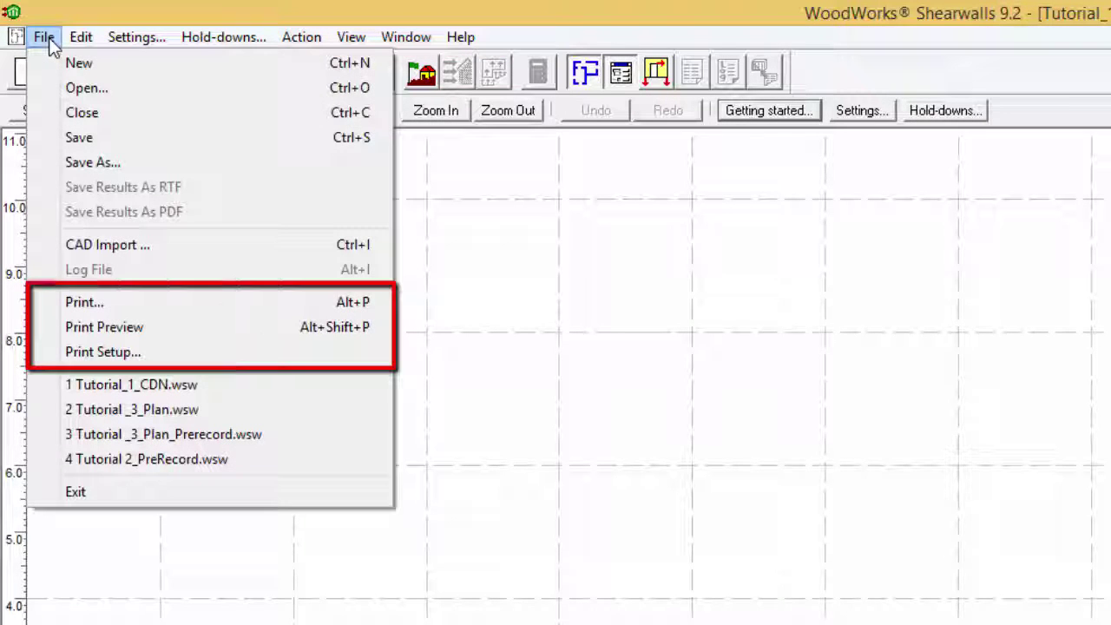
# - Close the File menu, review the View menu's Fit commands, then bring up the Edit menu
pyautogui.click(49, 37)
pyautogui.click(360, 40)
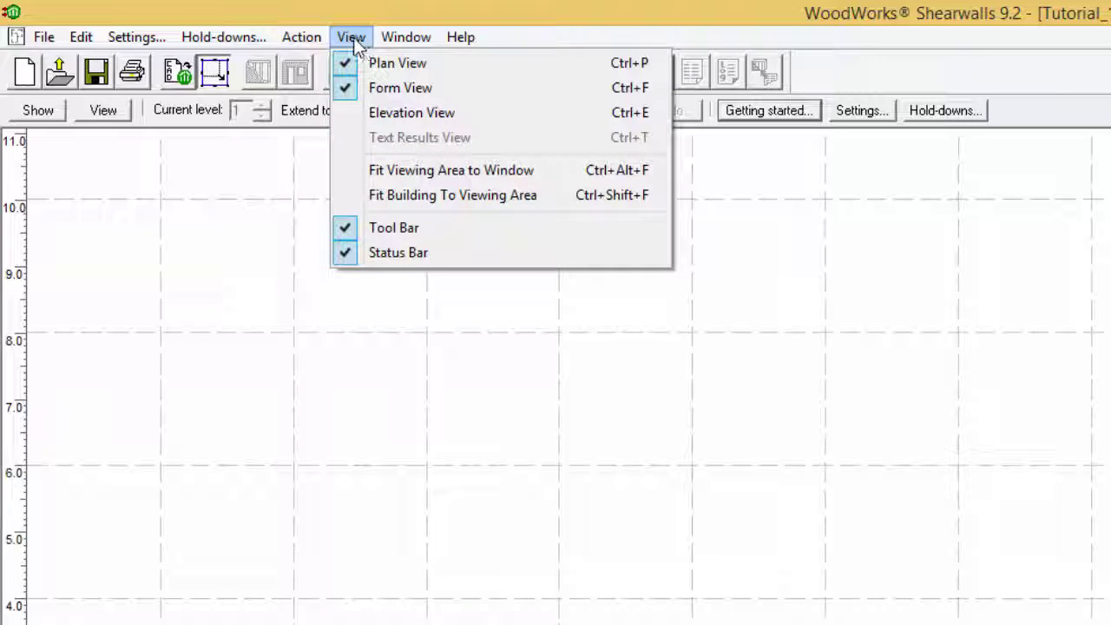
pyautogui.click(356, 42)
pyautogui.click(91, 45)
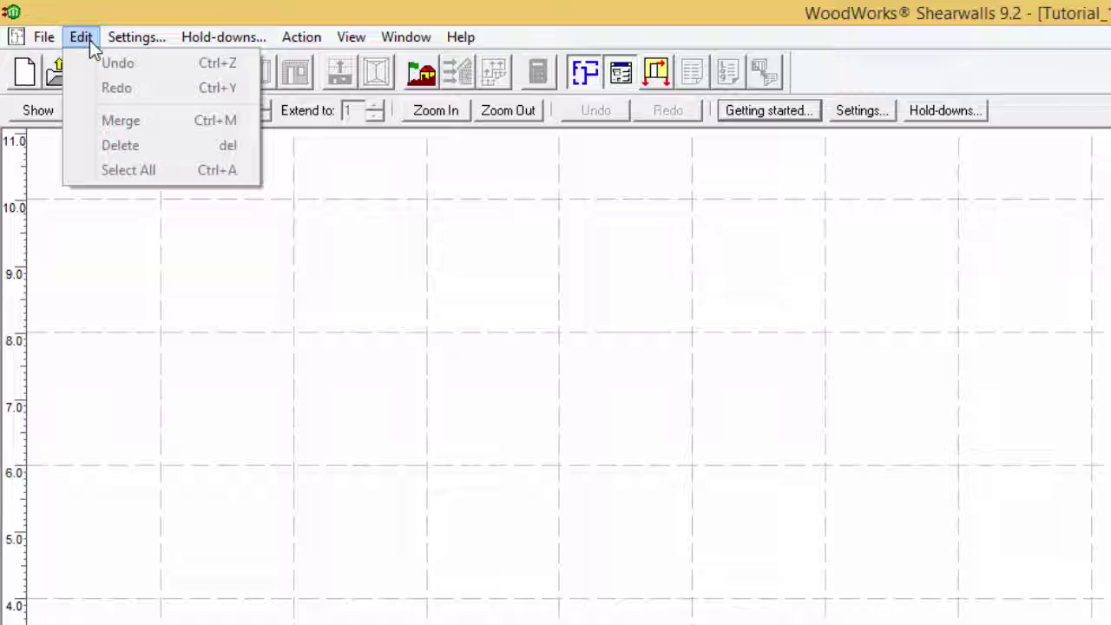
# - Bring up the plan canvas shortcut menu and dismiss it without choosing a command
pyautogui.rightClick(267, 373)
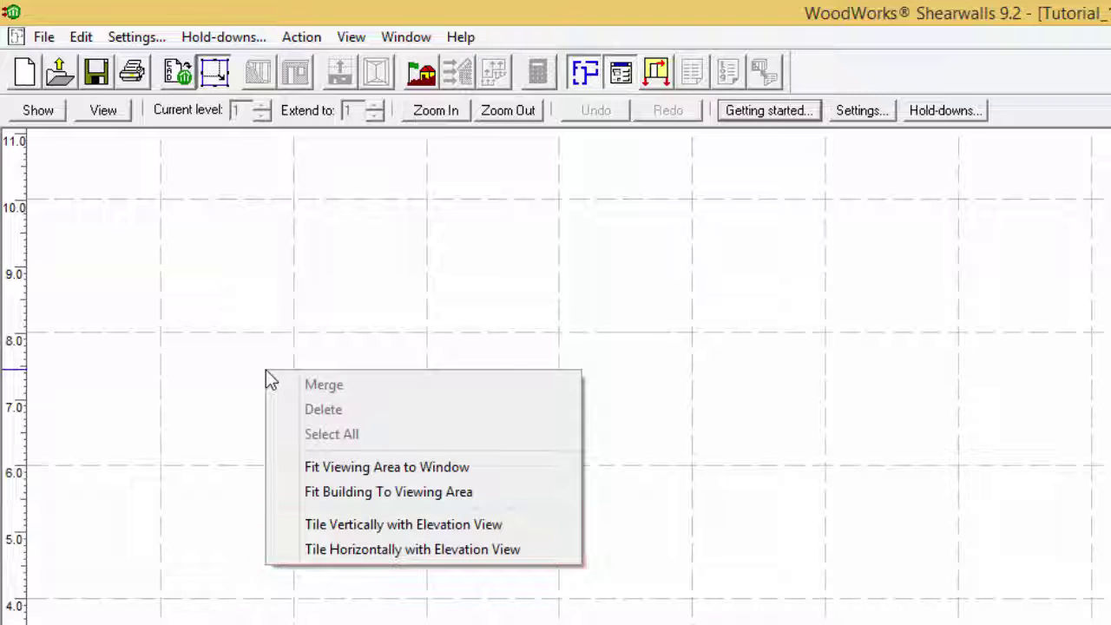
pyautogui.click(250, 363)
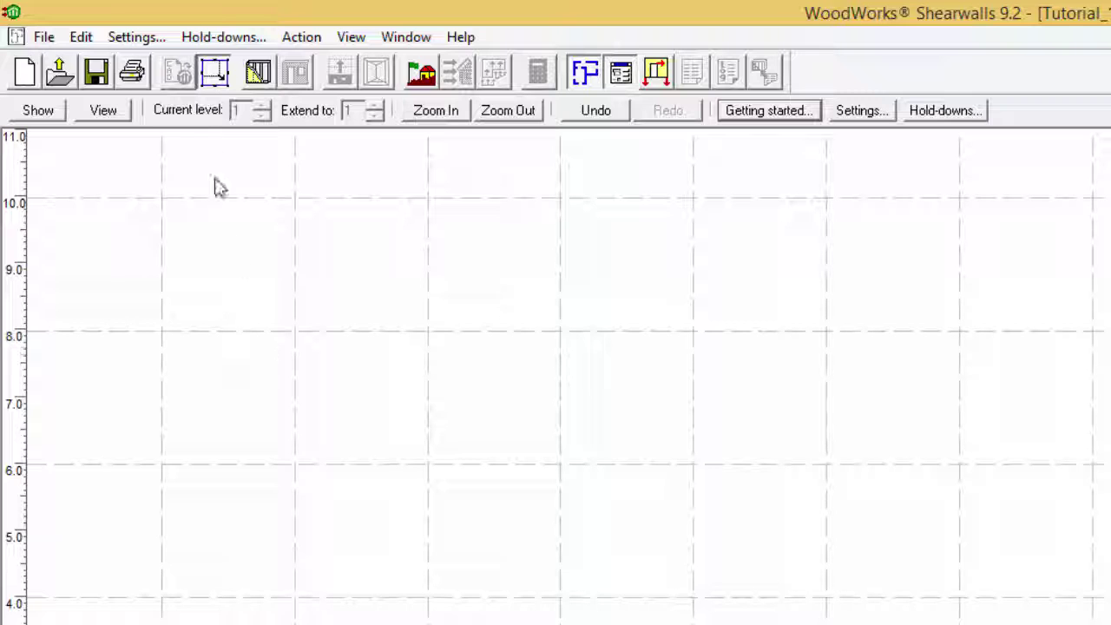
# - Open Settings and confirm the Format tab's unit system stays Metric
pyautogui.click(146, 40)
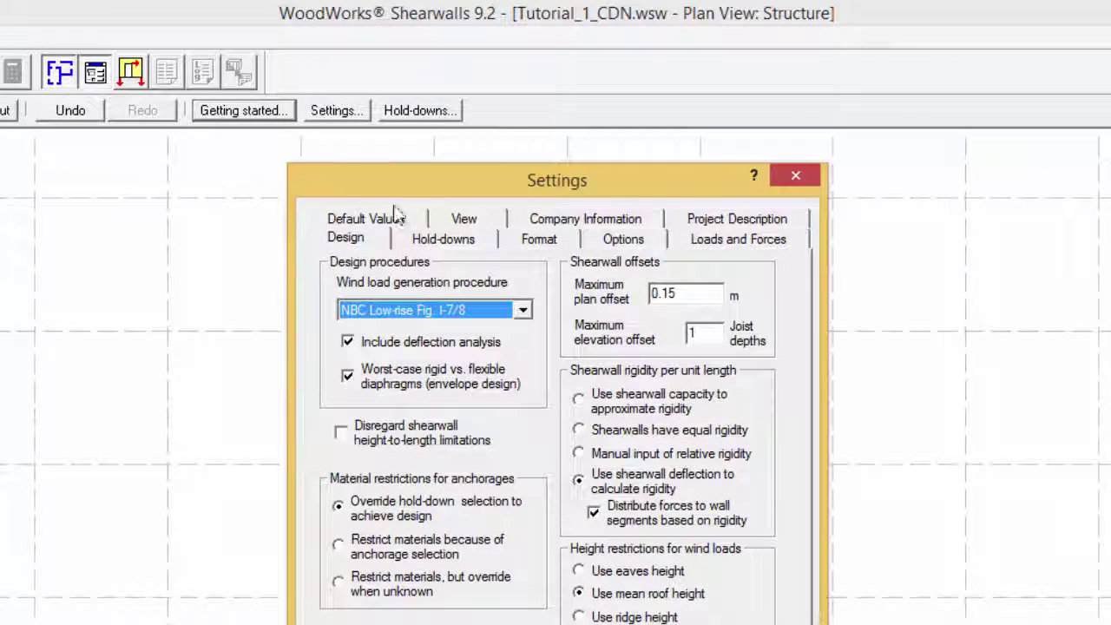
pyautogui.click(541, 240)
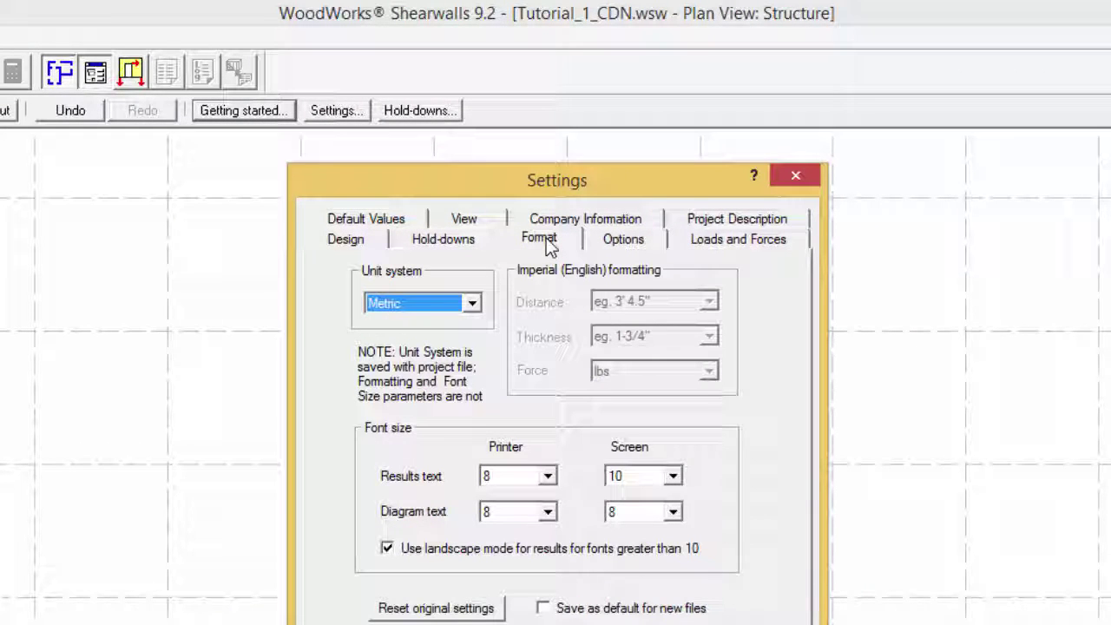
pyautogui.click(472, 303)
pyautogui.click(471, 304)
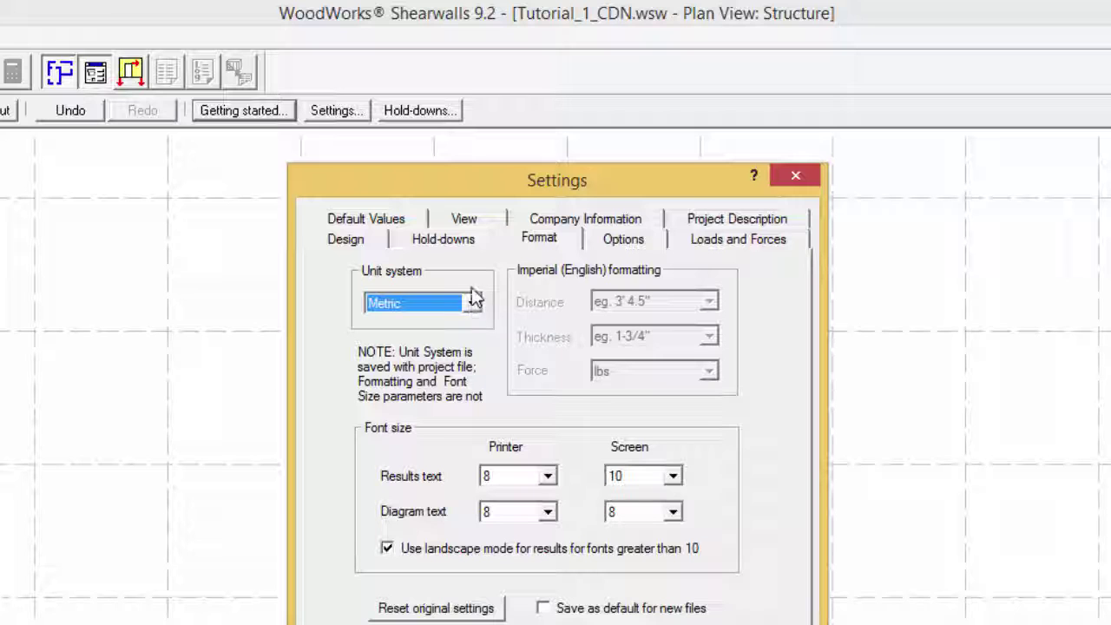
# - On the View tab, set the viewing-area Y maximum to 15 and apply the settings
pyautogui.click(474, 219)
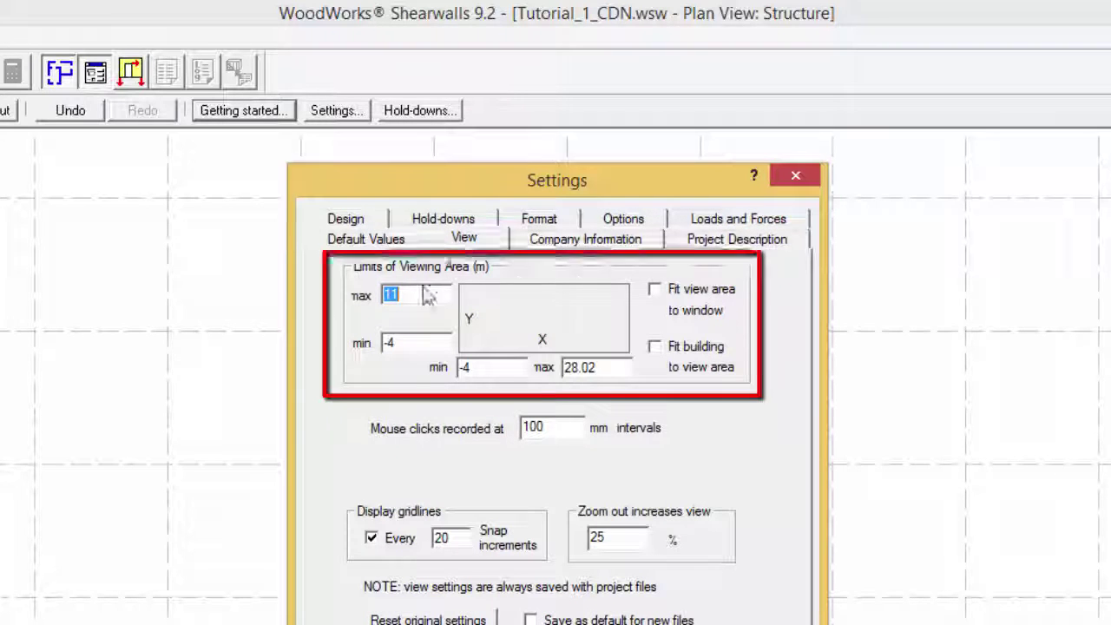
pyautogui.write('15')
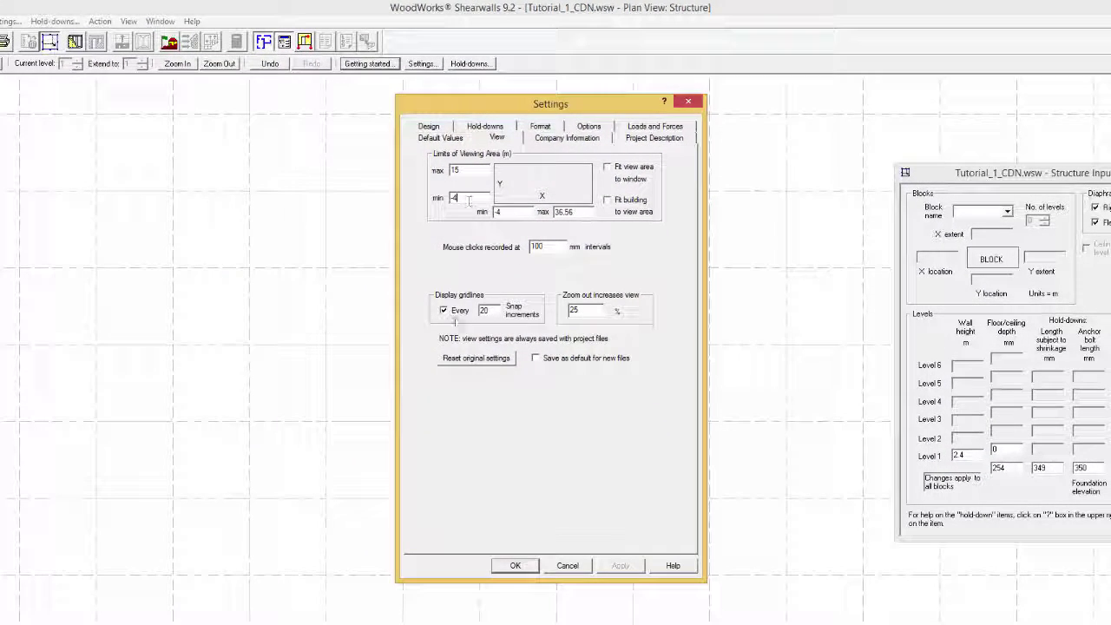
pyautogui.click(515, 566)
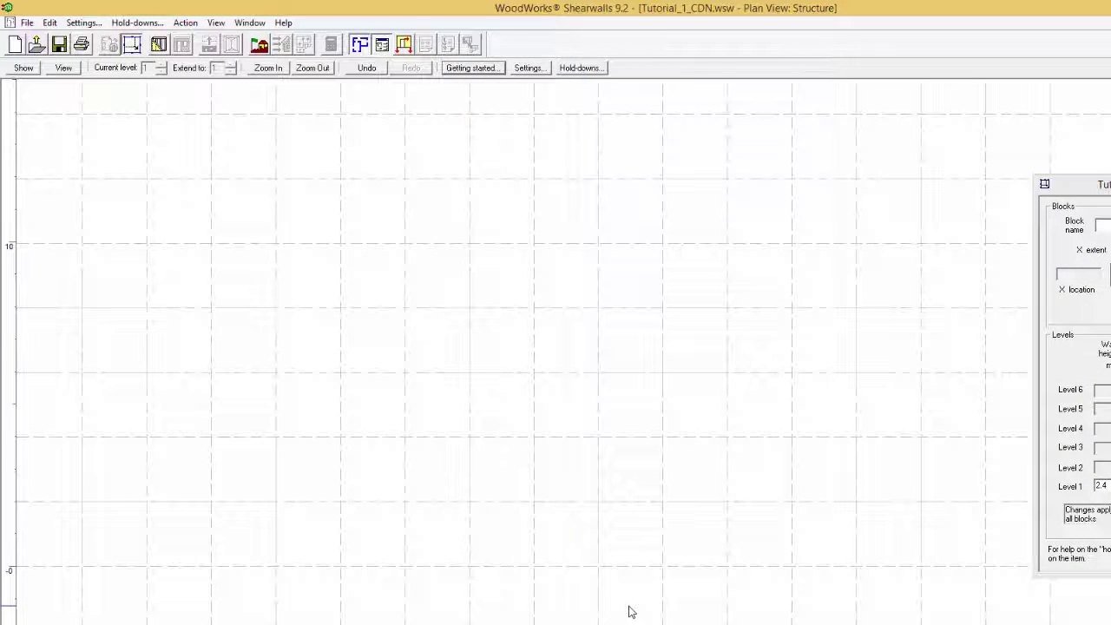
# - Drag out Block 1, move it toward the origin, and stretch it to about 19.8 m by 11.3 m
pyautogui.moveTo(629, 607); pyautogui.dragTo(188, 242)
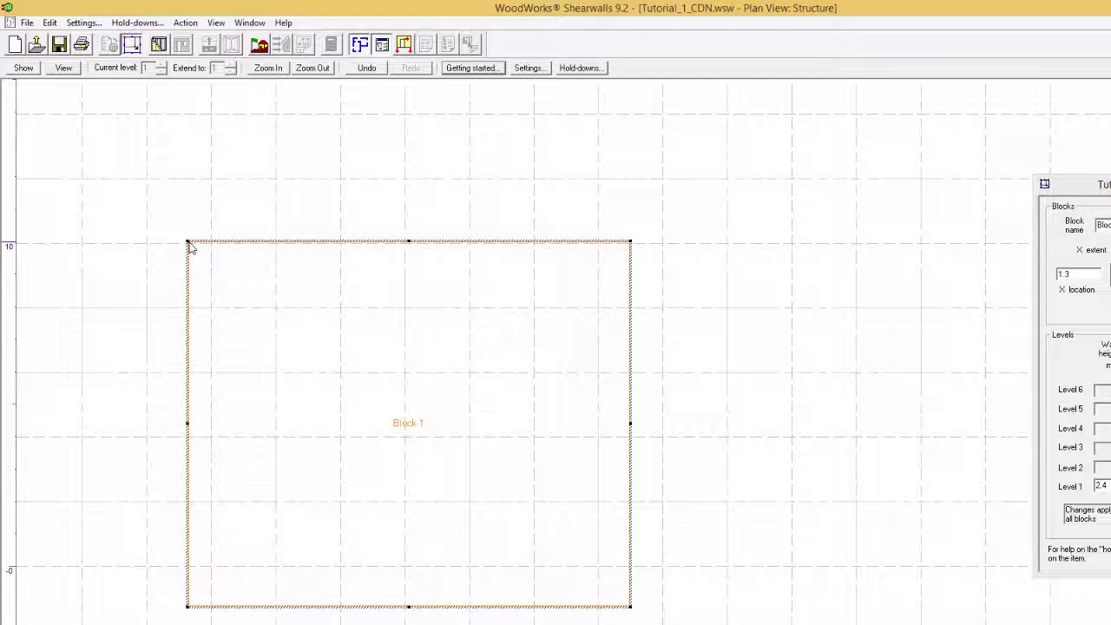
pyautogui.moveTo(222, 240)
pyautogui.mouseDown()
pyautogui.moveTo(216, 189)
pyautogui.moveTo(184, 164)
pyautogui.moveTo(187, 200)
pyautogui.mouseUp()
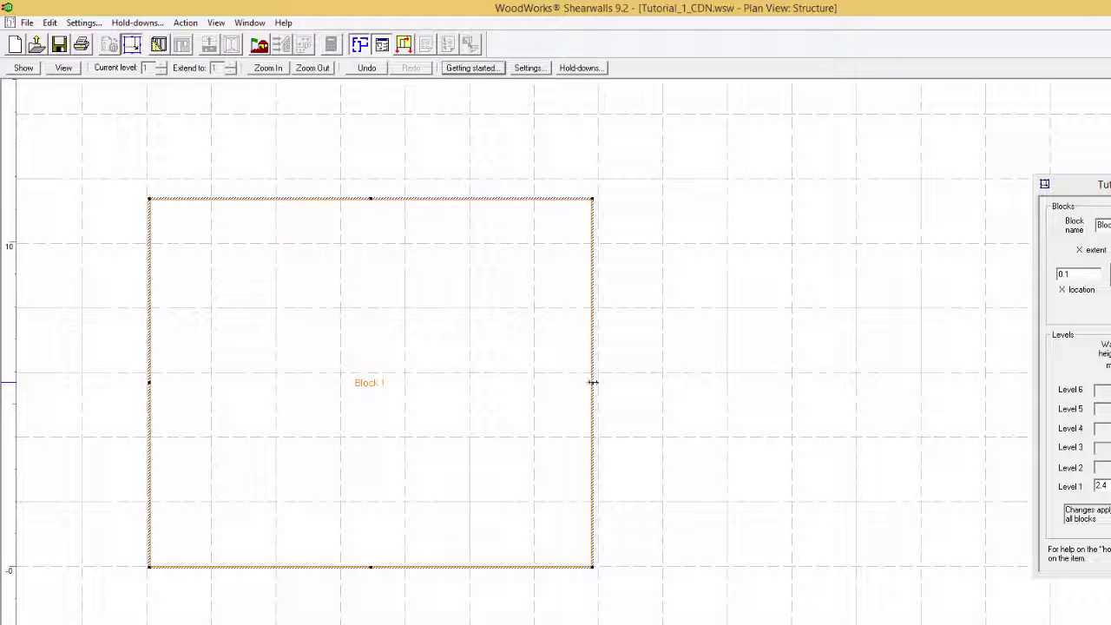
pyautogui.moveTo(593, 382); pyautogui.dragTo(790, 405)
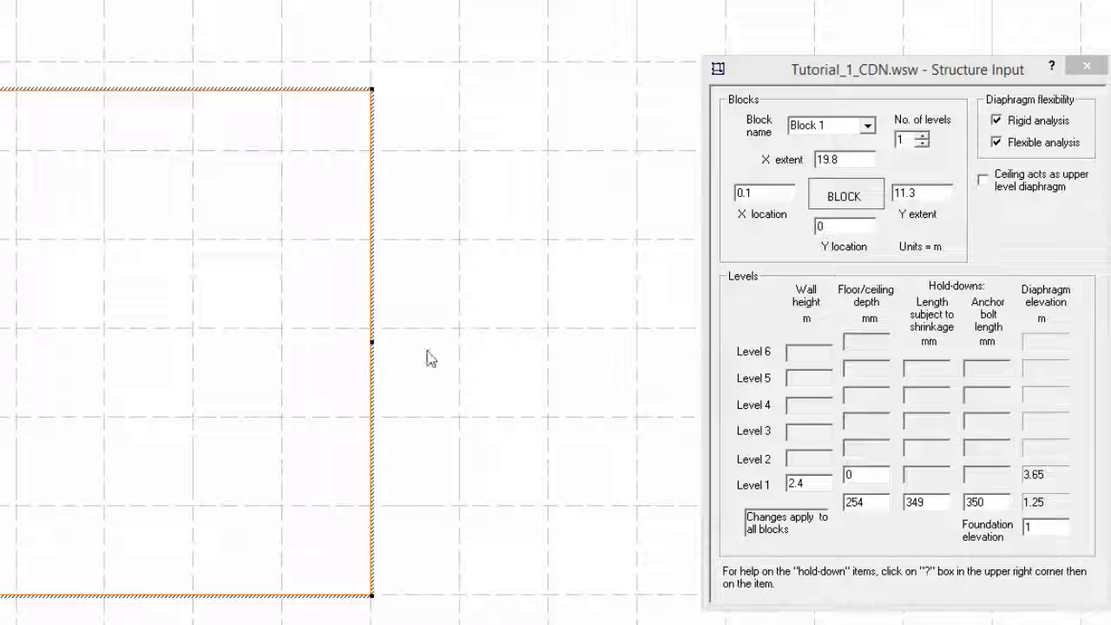
# - Set the block's X location 0, X extent 15, Y extent 10, and rename it Main
pyautogui.click(774, 191)
pyautogui.moveTo(774, 191); pyautogui.dragTo(689, 186)
pyautogui.write('0')
pyautogui.moveTo(874, 167); pyautogui.dragTo(786, 163)
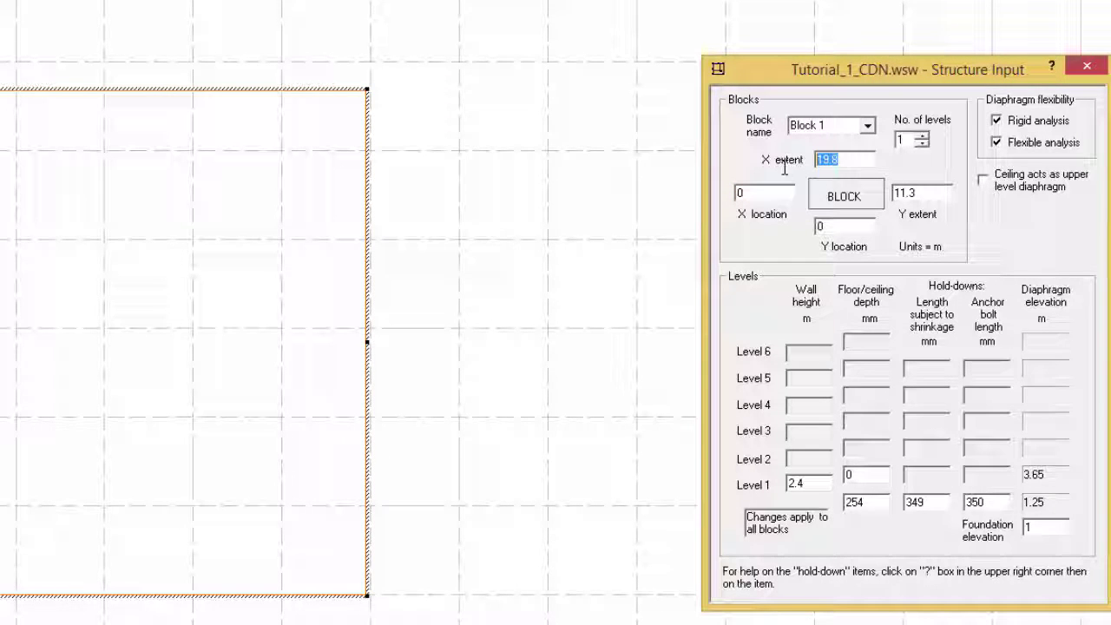
pyautogui.write('15')
pyautogui.moveTo(929, 193); pyautogui.dragTo(885, 193)
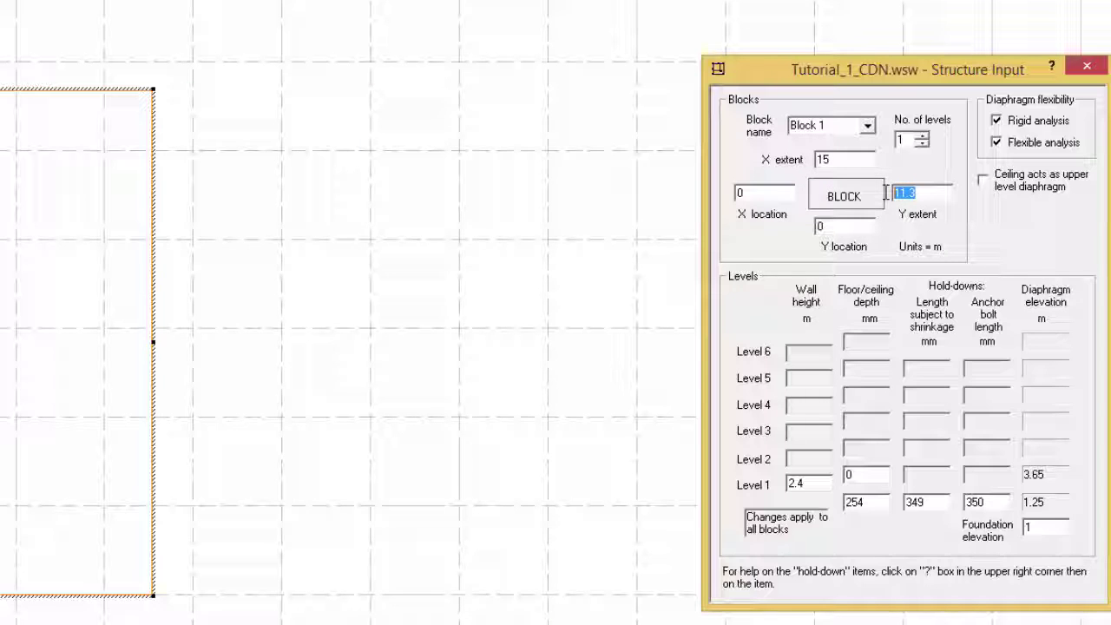
pyautogui.write('10')
pyautogui.click(857, 229)
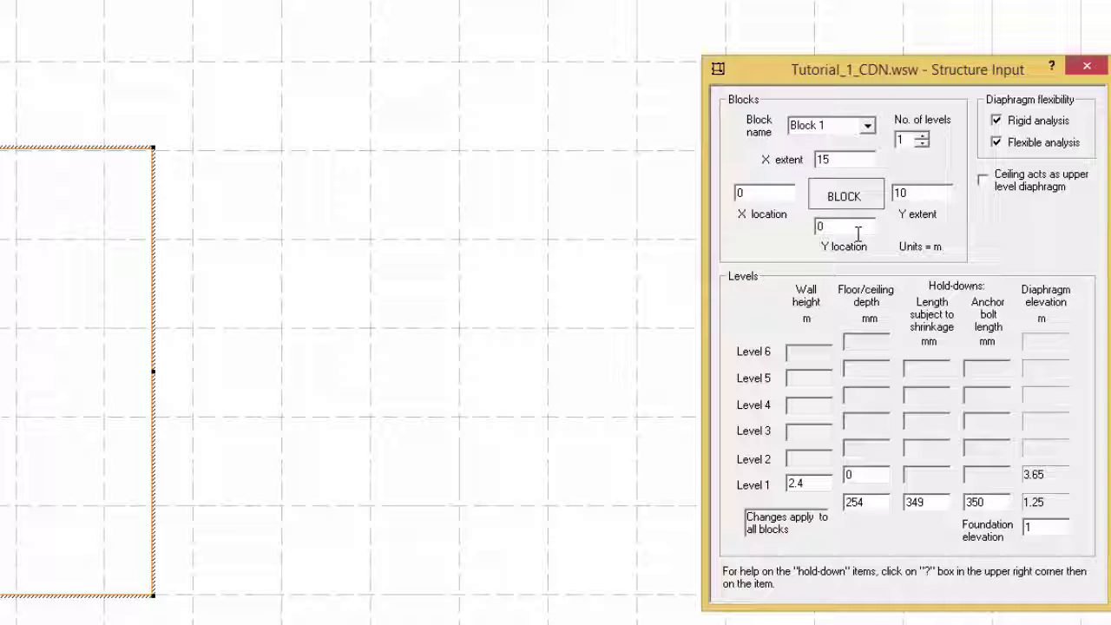
pyautogui.click(811, 127)
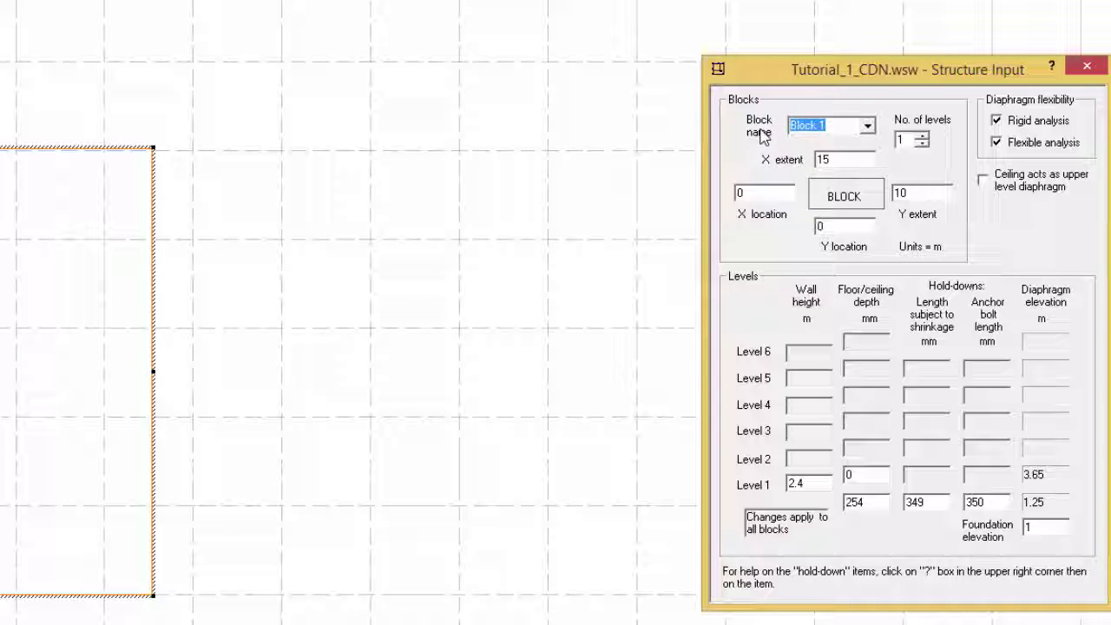
pyautogui.write('Main')
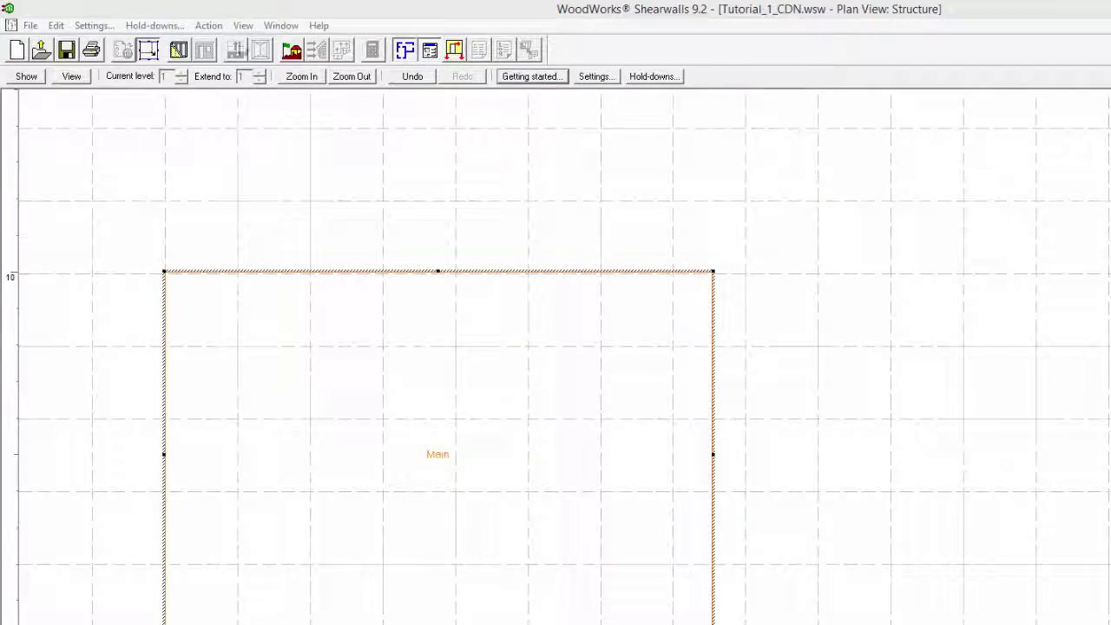
# - Review Settings again, then generate exterior walls B-1, 1-1 and 2-1 around the block
pyautogui.click(94, 26)
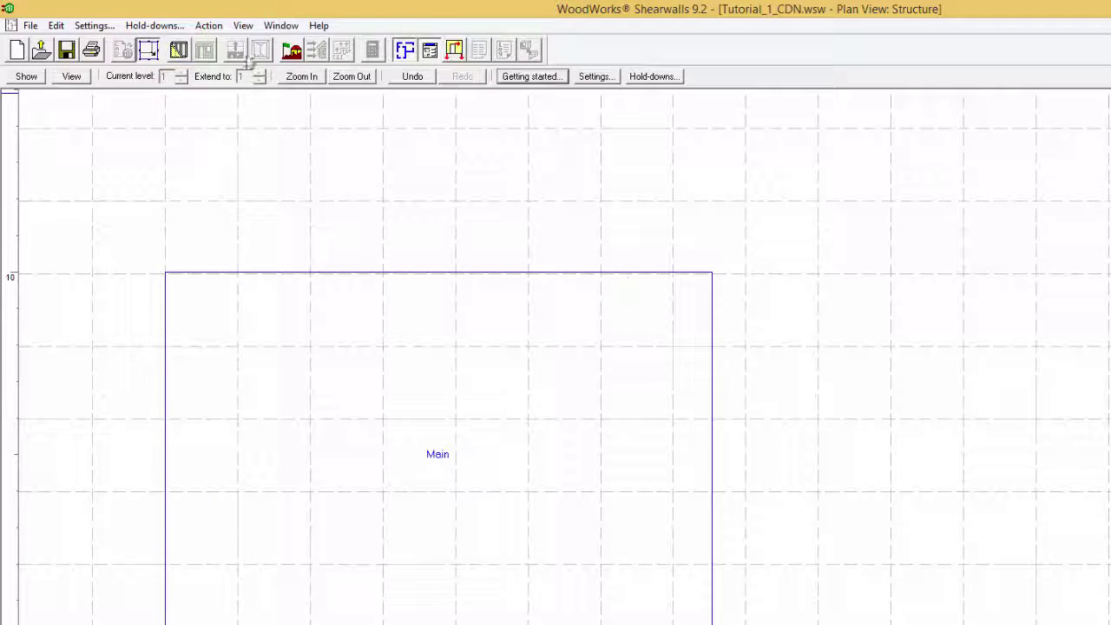
pyautogui.click(179, 50)
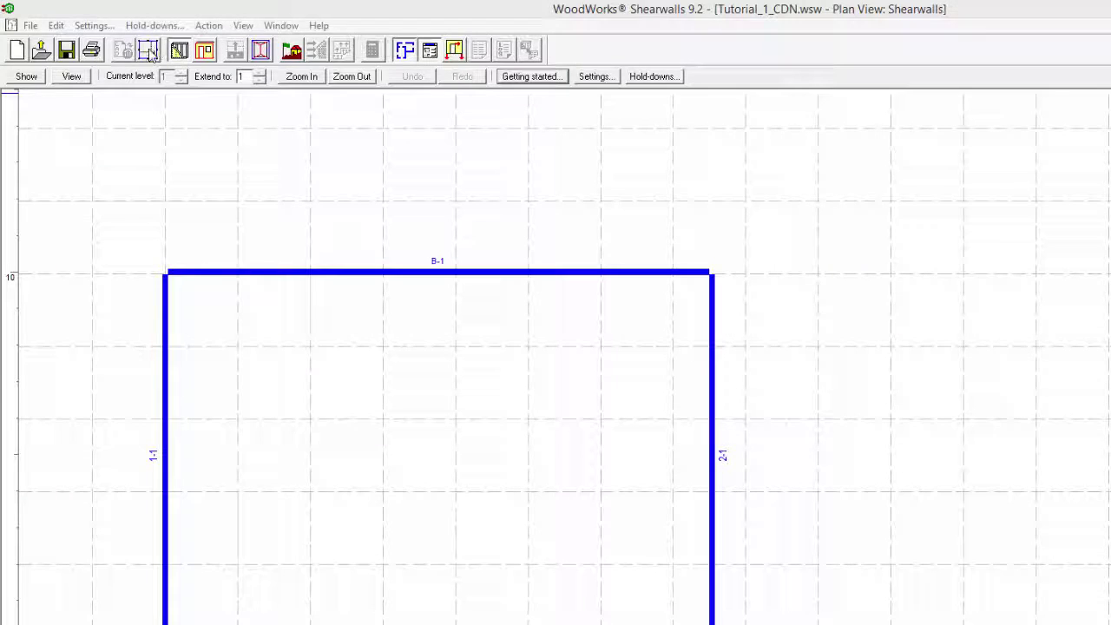
pyautogui.click(149, 50)
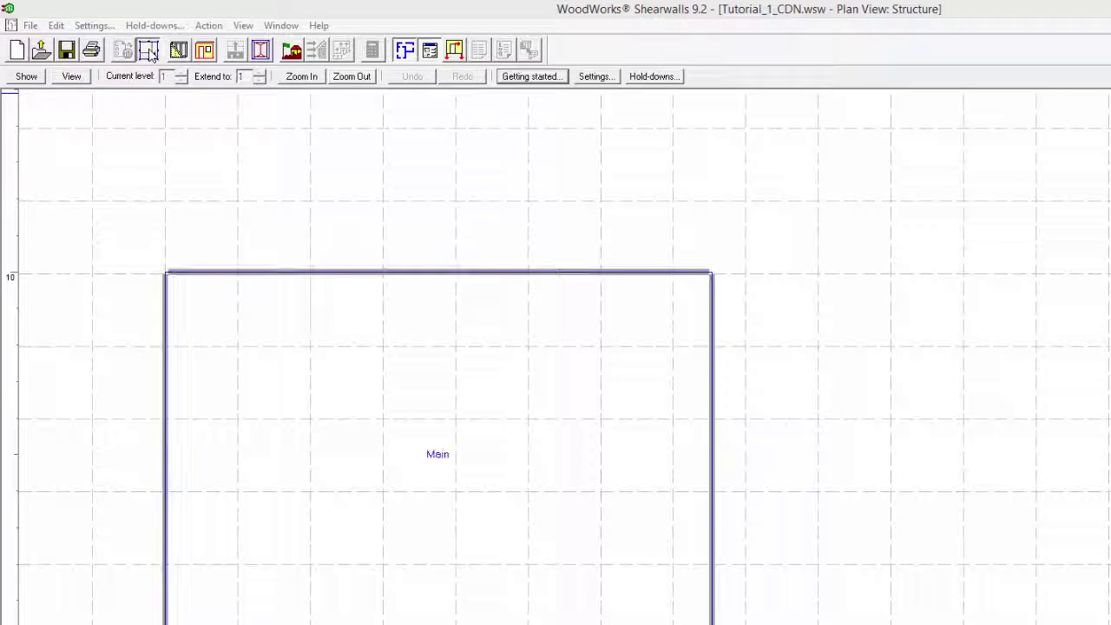
pyautogui.click(456, 271)
pyautogui.doubleClick(456, 274)
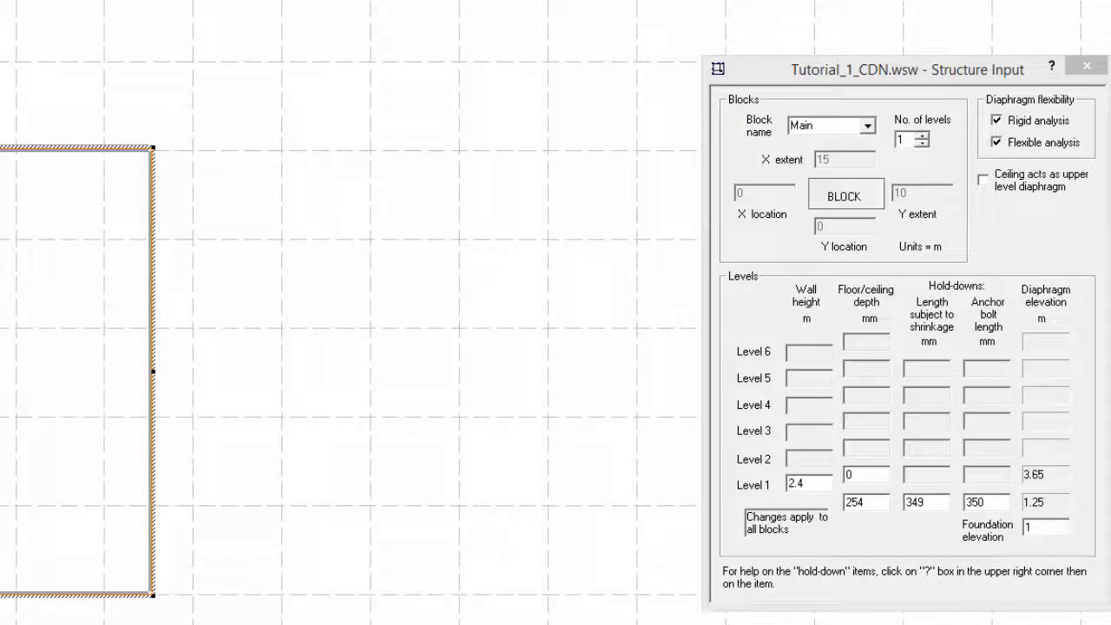
pyautogui.press('Escape')
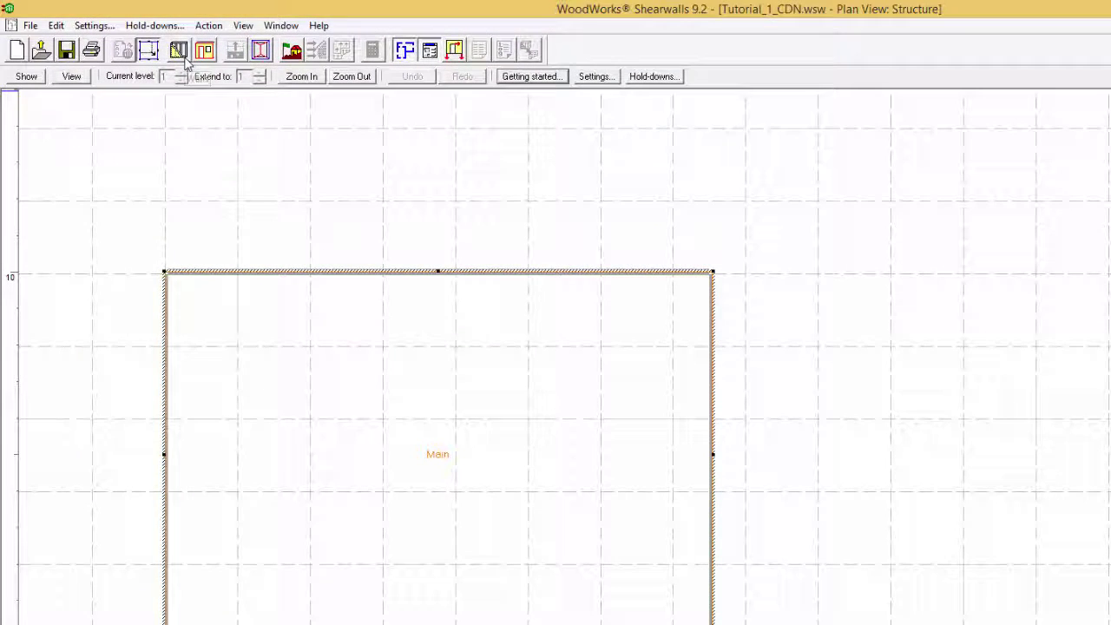
pyautogui.click(180, 54)
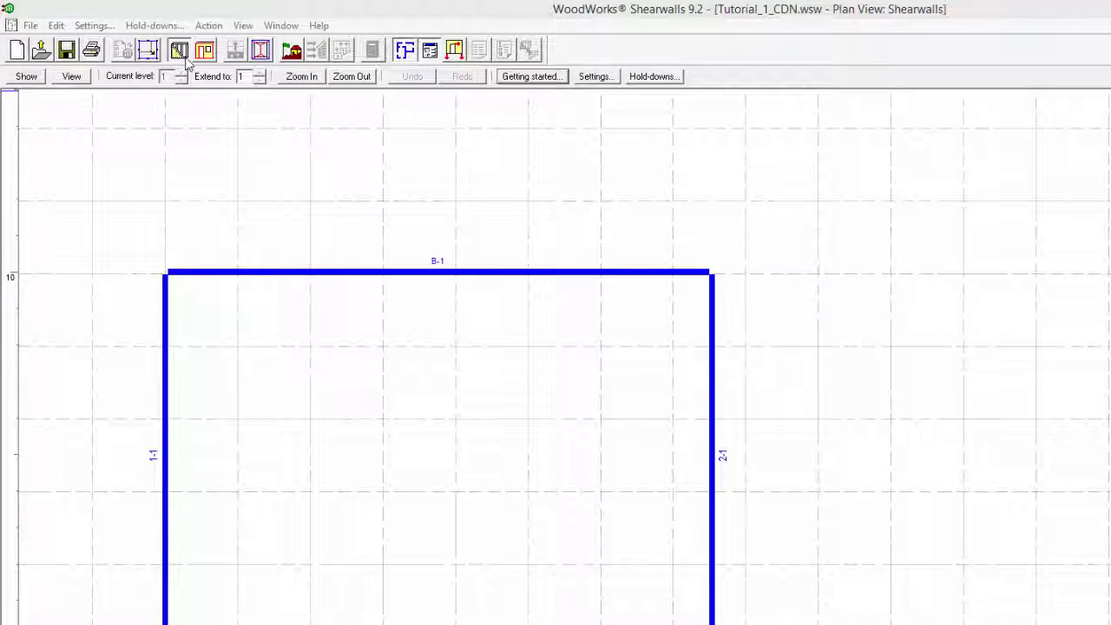
# - Open Wall and Shearline Input and check the standard wall list, keeping Exterior with Hold-downs
pyautogui.click(430, 49)
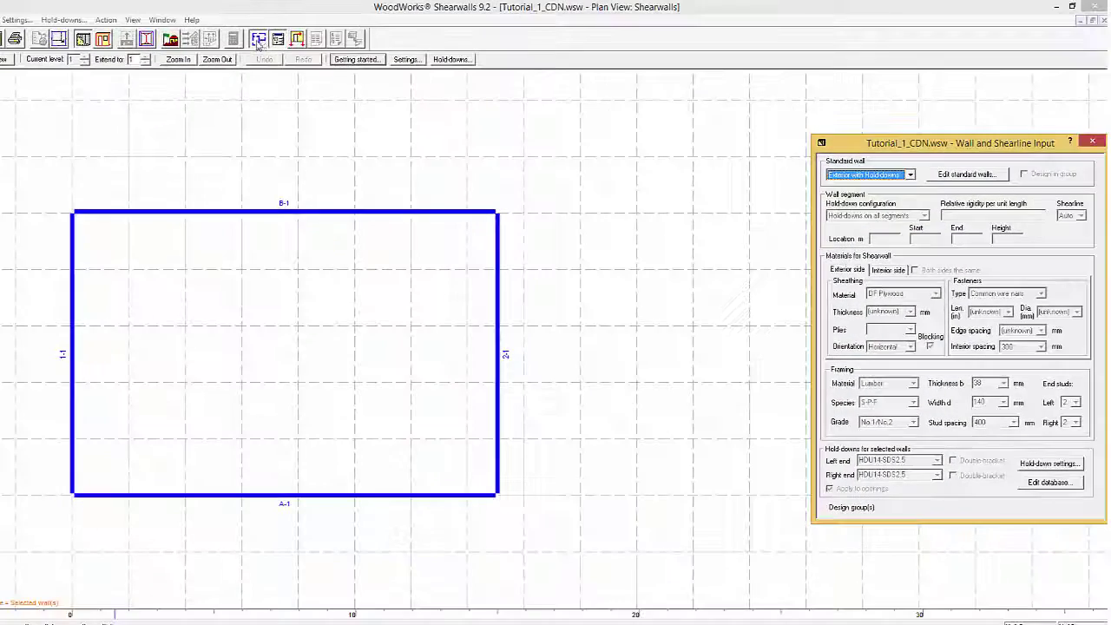
pyautogui.click(276, 41)
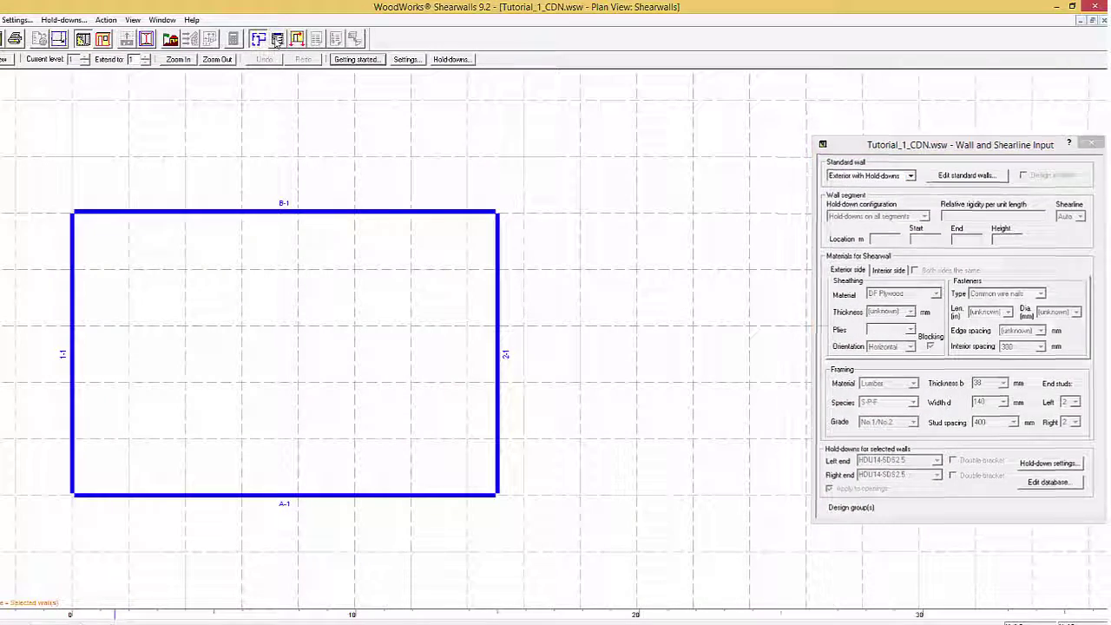
pyautogui.click(276, 40)
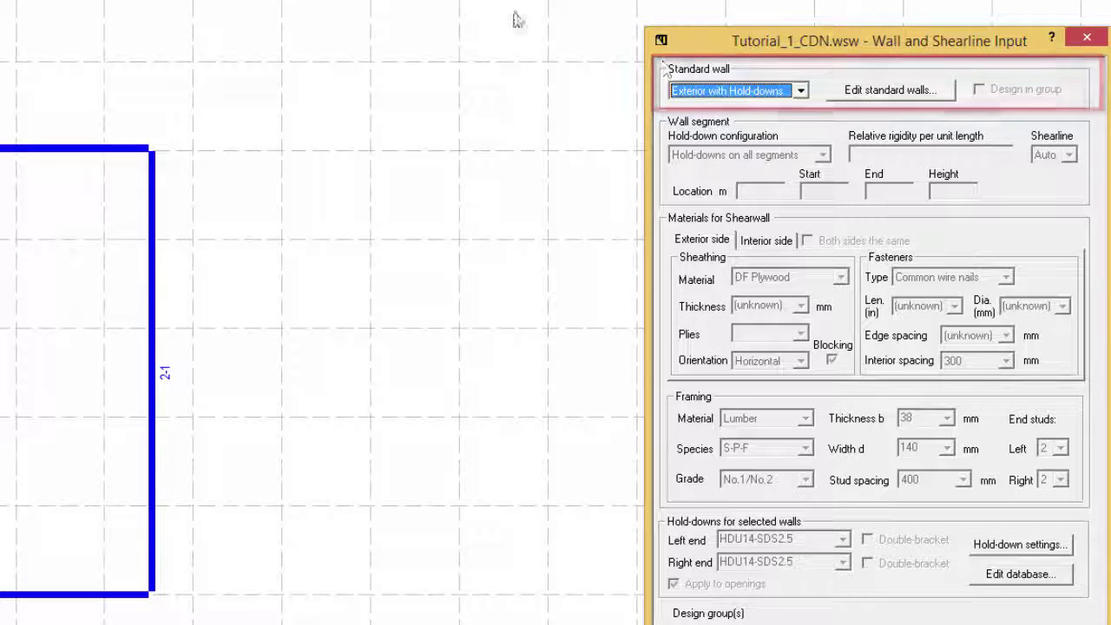
pyautogui.click(800, 93)
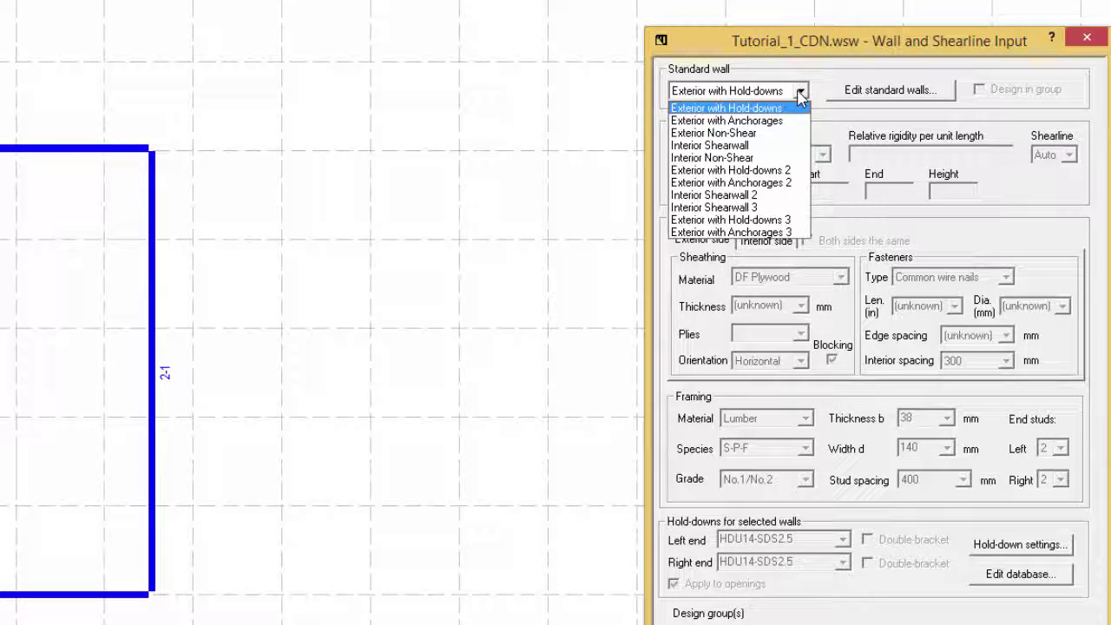
pyautogui.click(800, 94)
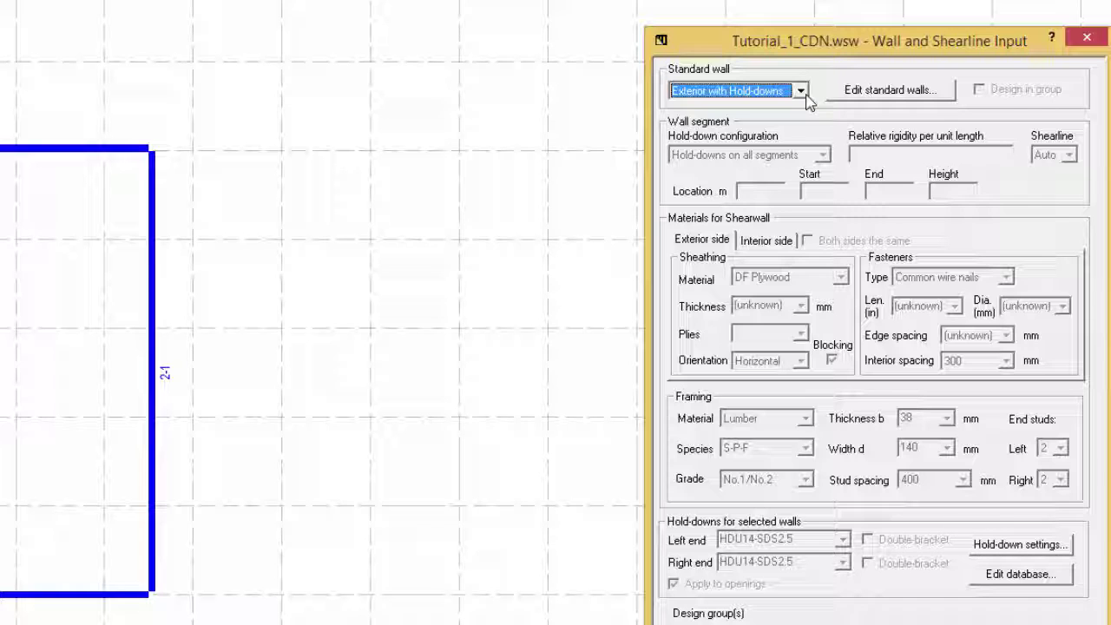
# - Pick Interior Shearwall from the Standard wall dropdown
pyautogui.click(802, 94)
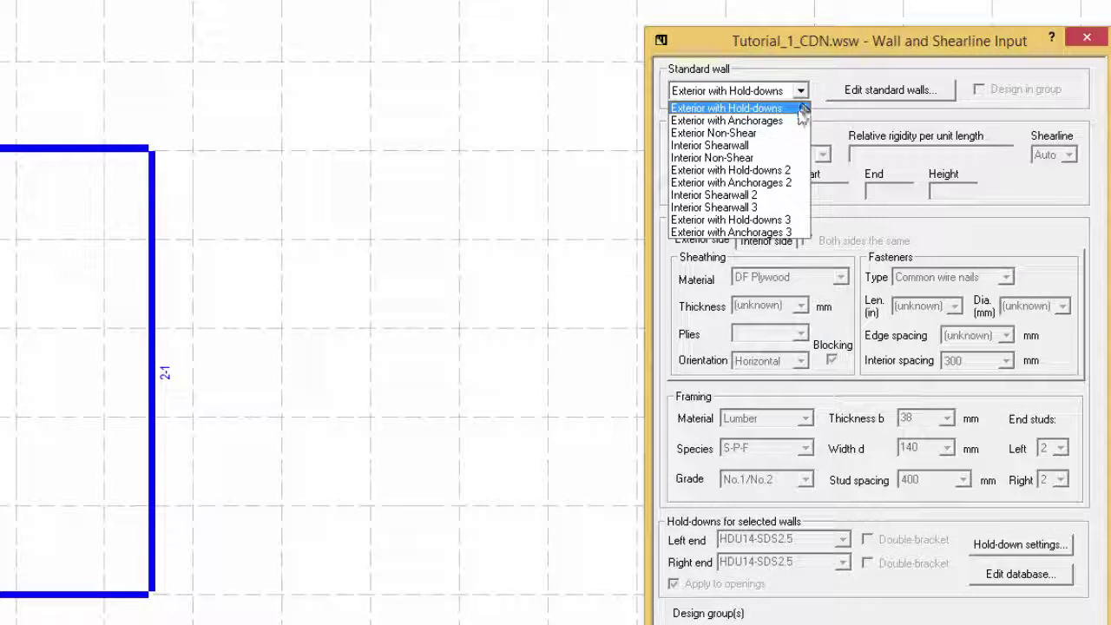
pyautogui.click(776, 148)
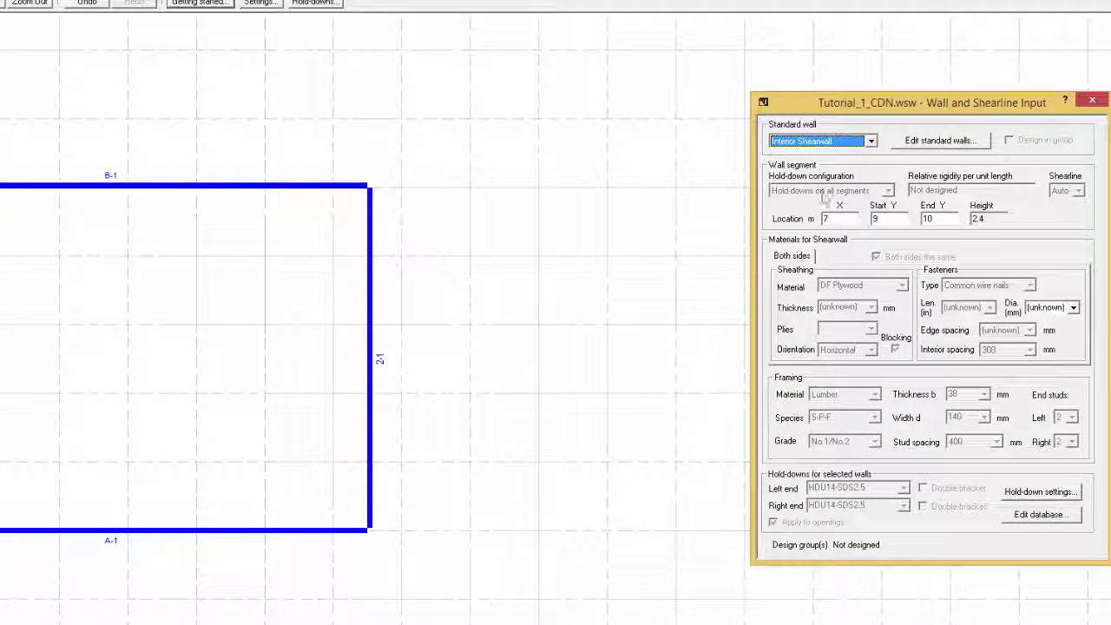
# - Draw a trial interior wall 2-1, delete it, then select top wall B-1 to view its properties
pyautogui.click(109, 198)
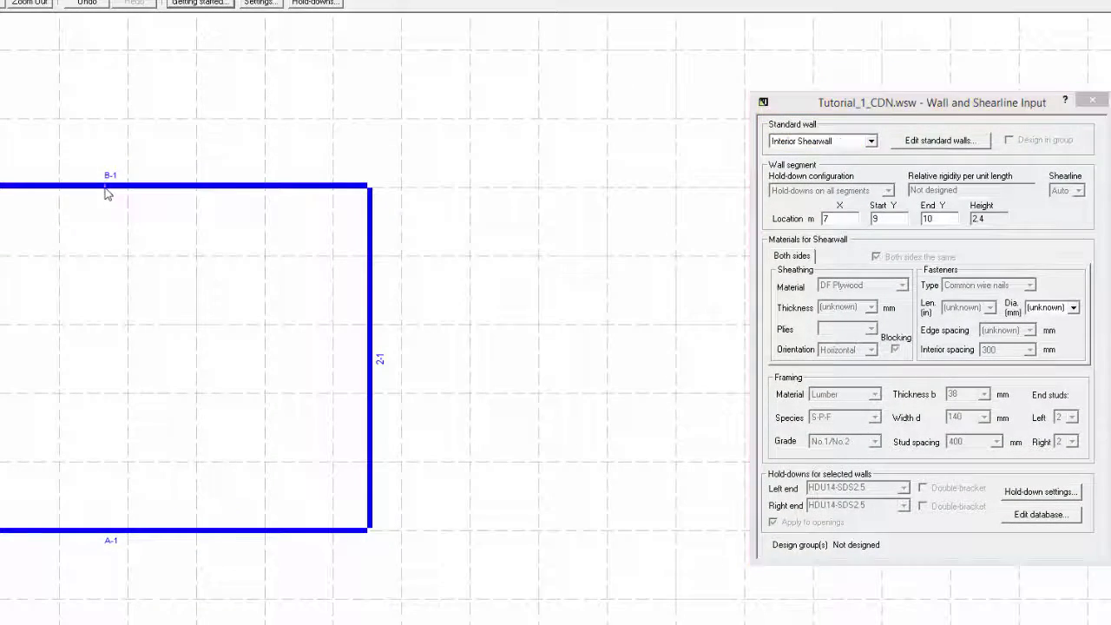
pyautogui.click(103, 422)
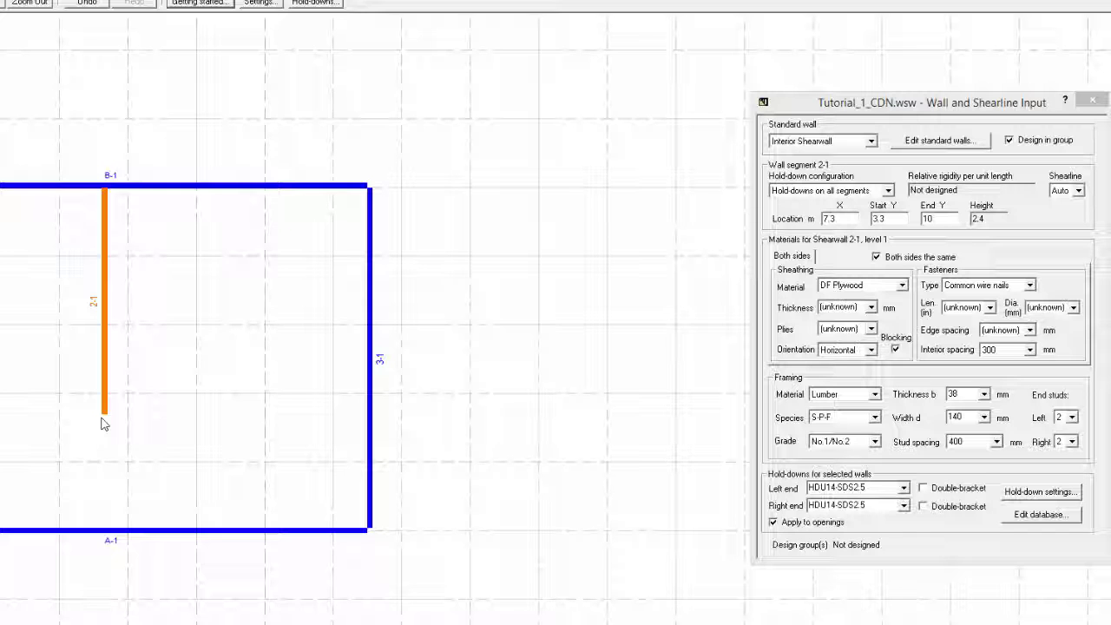
pyautogui.rightClick(105, 361)
pyautogui.click(105, 354)
pyautogui.press('Delete')
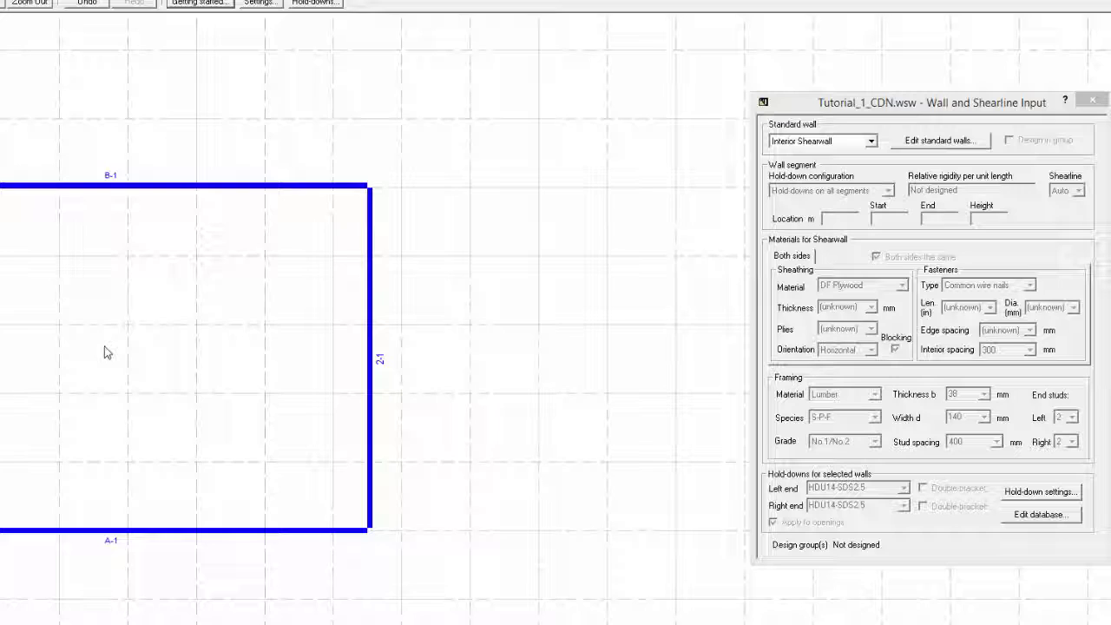
pyautogui.click(124, 186)
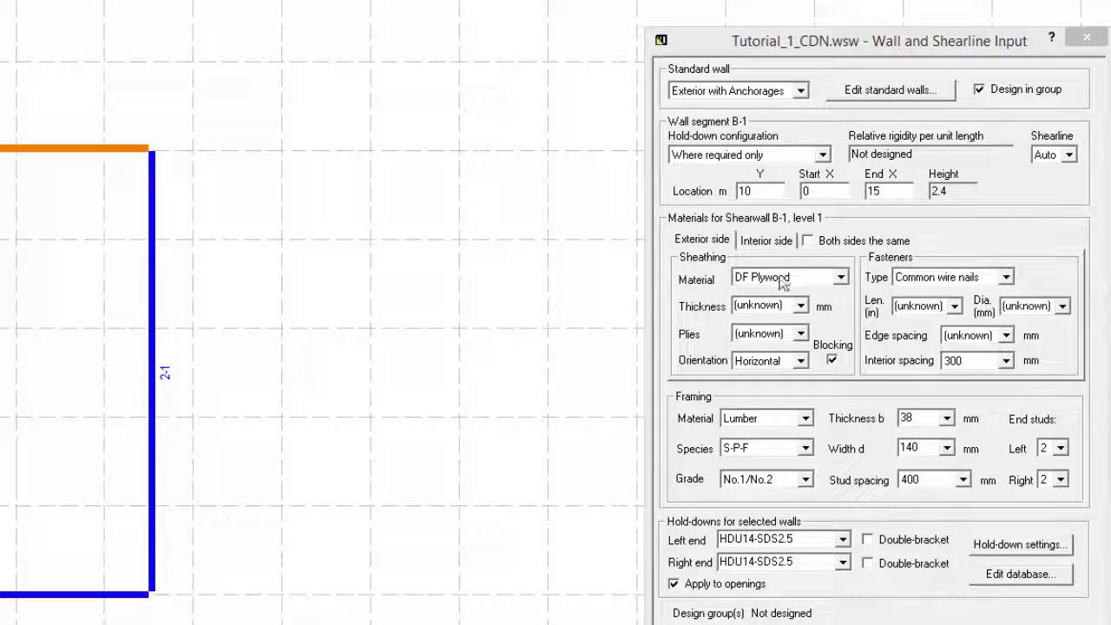
# - Set wall B-1's sheathing thickness to 9.5 mm and apply it to the whole Exterior with Anchorages group
pyautogui.click(800, 306)
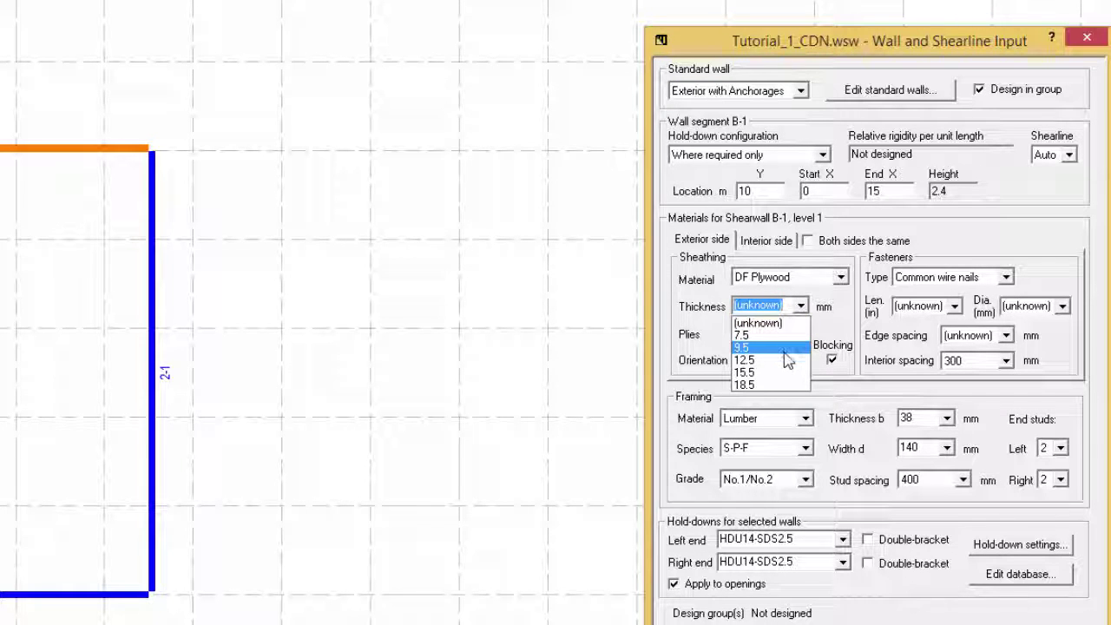
pyautogui.click(785, 352)
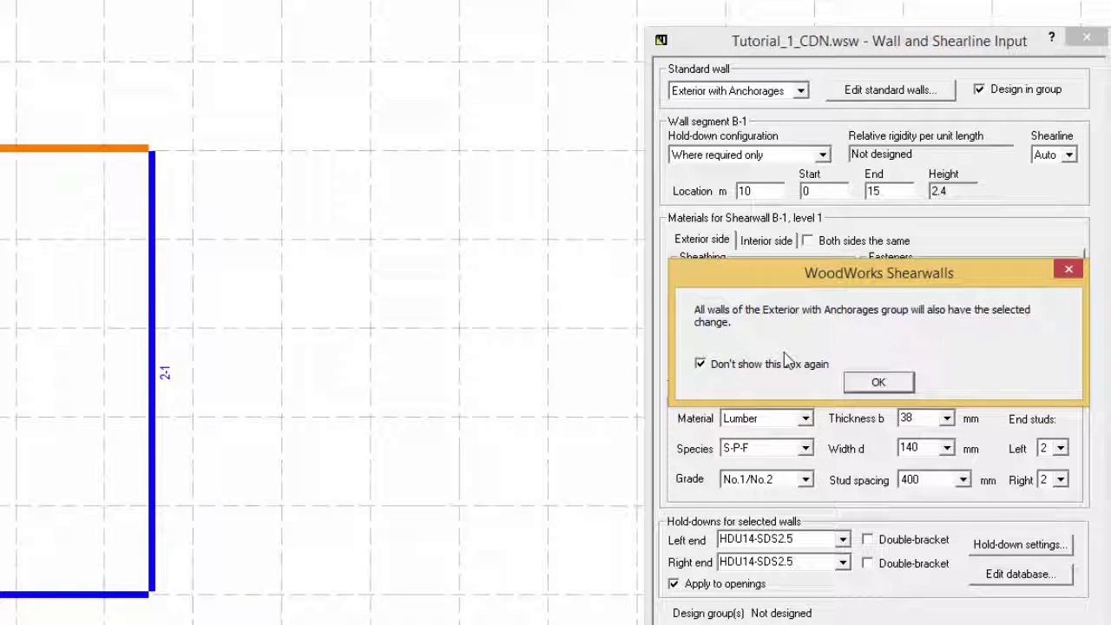
pyautogui.click(878, 383)
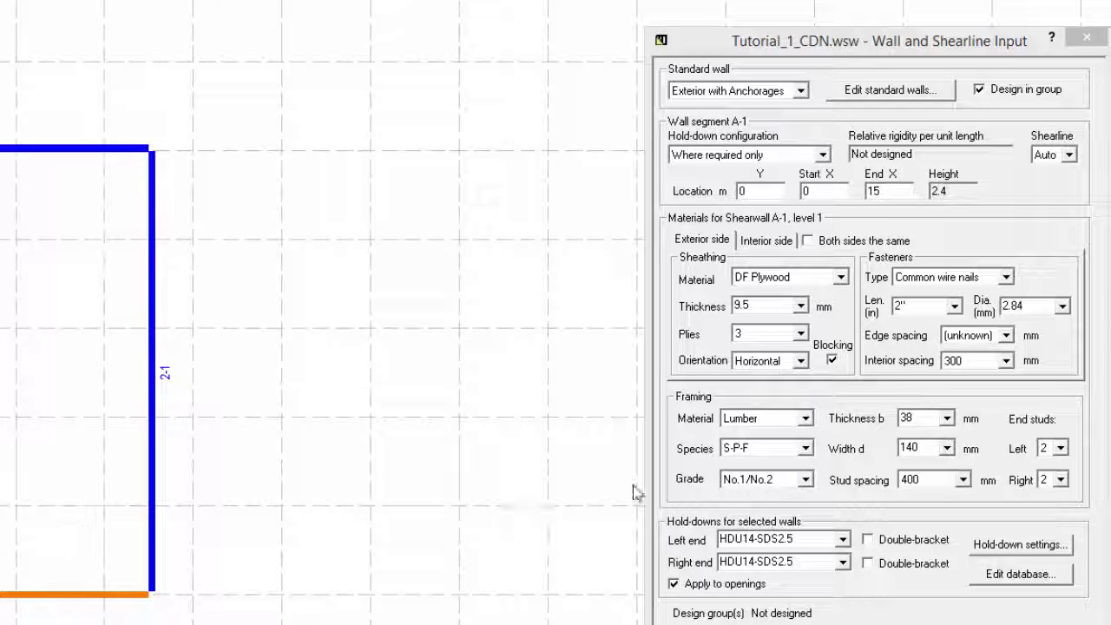
# - Take wall A-1 out of group design and give it 7.5 mm sheathing
pyautogui.click(981, 89)
pyautogui.click(980, 90)
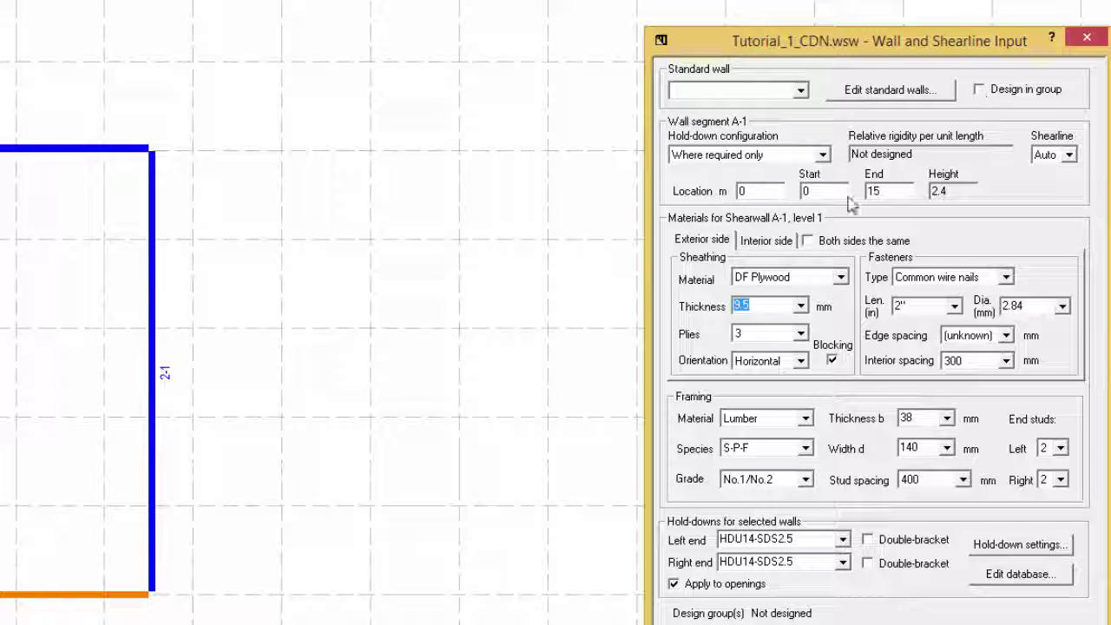
pyautogui.click(801, 307)
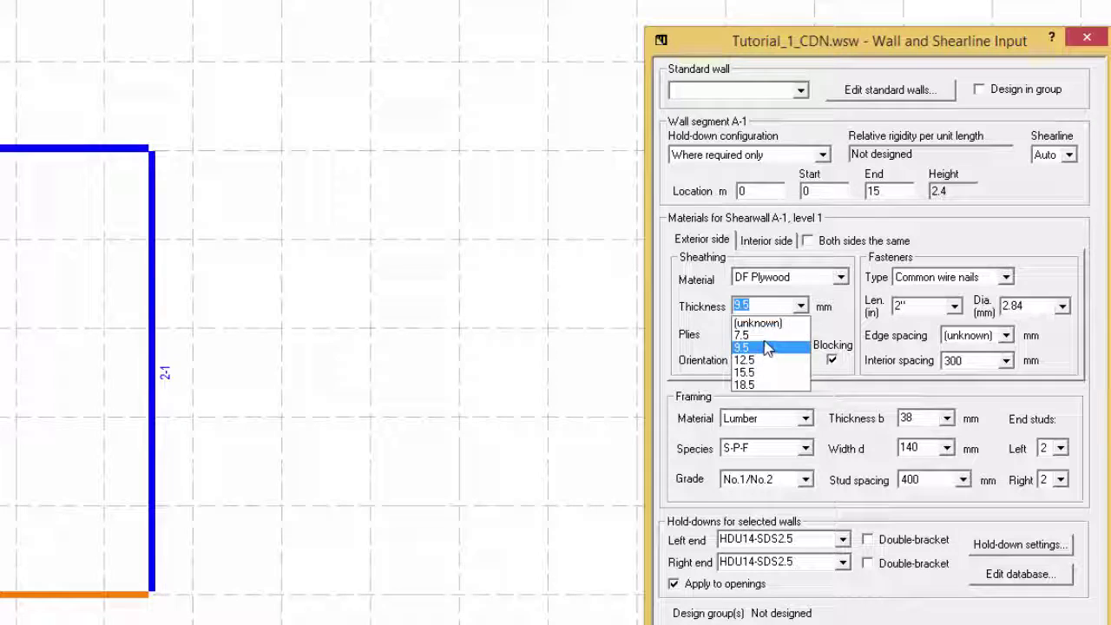
pyautogui.click(764, 334)
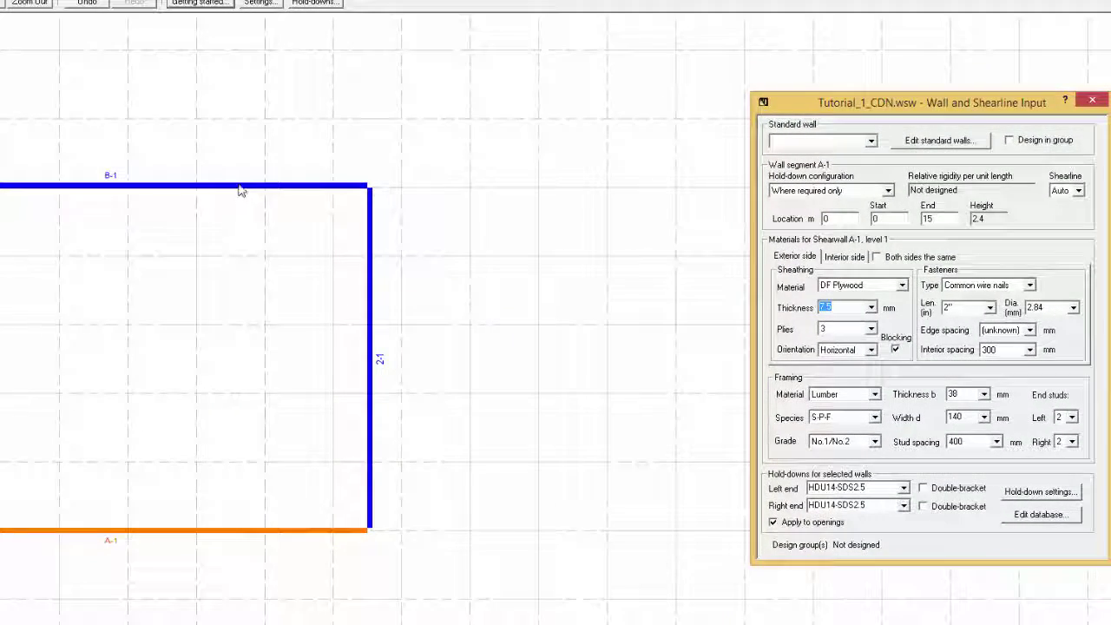
# - Review walls B-1, 2-1 and 1-1 to confirm they keep 9.5 mm sheathing
pyautogui.click(241, 187)
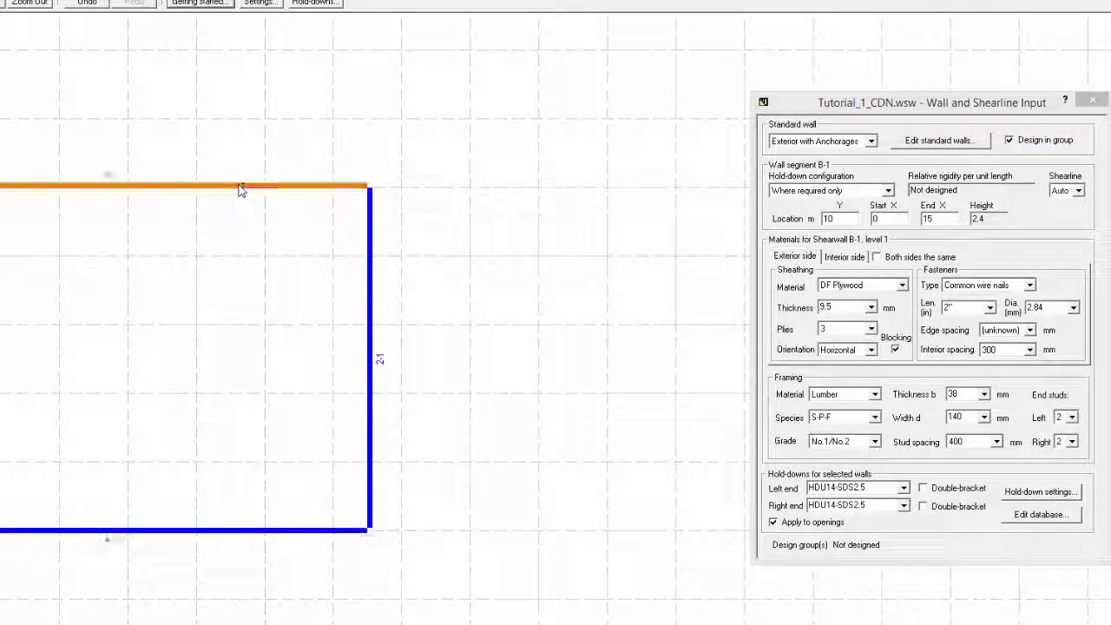
pyautogui.click(373, 258)
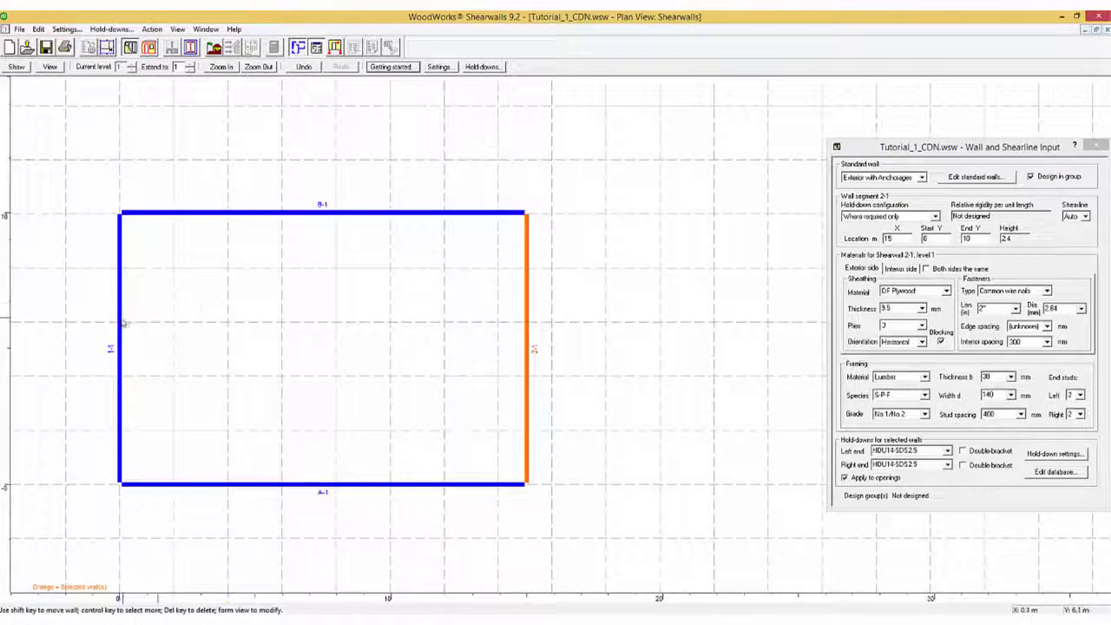
pyautogui.click(120, 323)
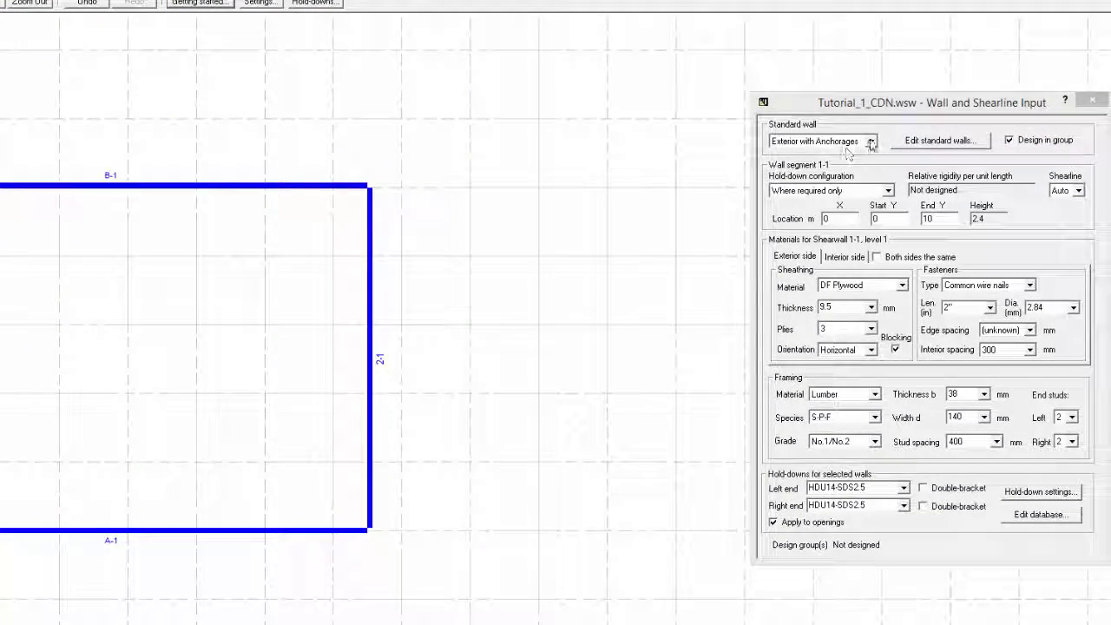
# - Assign Exterior with Hold-downs to wall 1-1, then review walls 2-1 and B-1
pyautogui.click(871, 142)
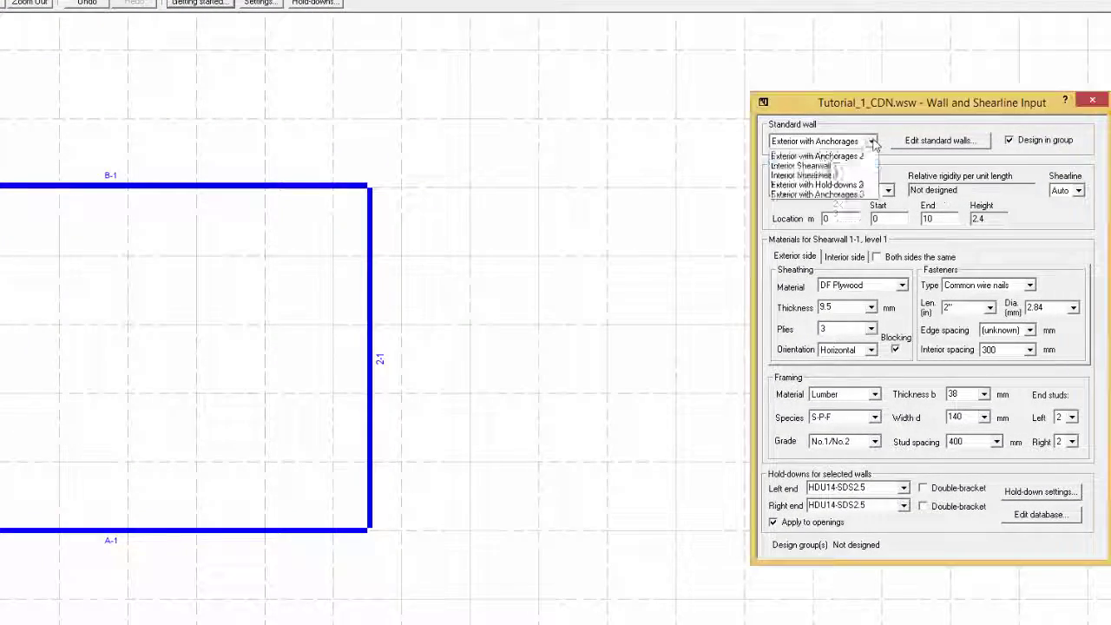
pyautogui.click(848, 156)
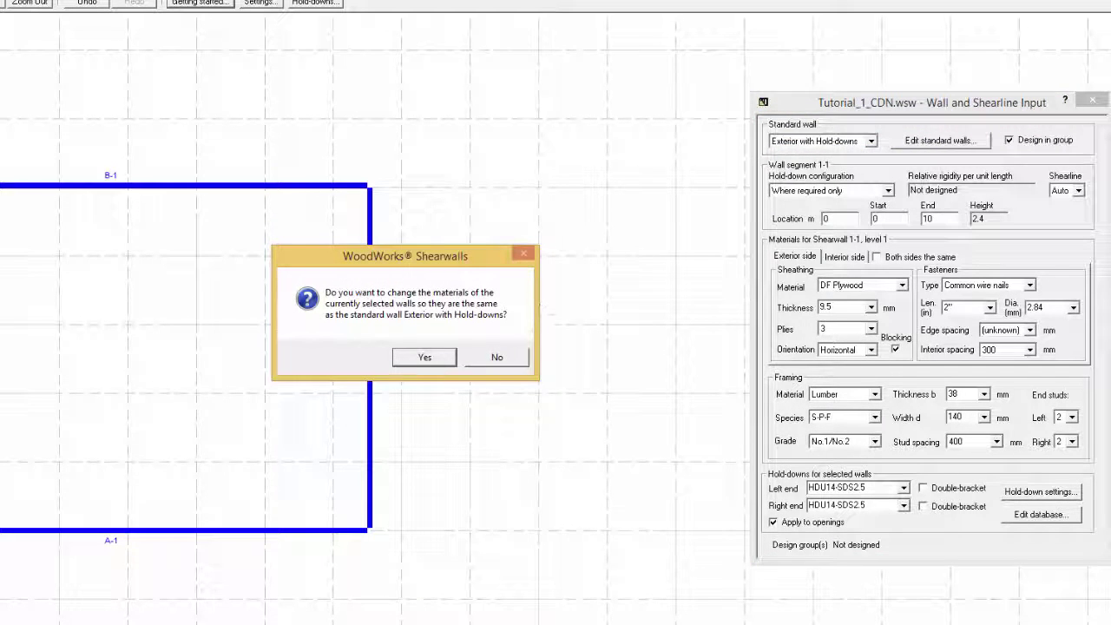
pyautogui.click(424, 357)
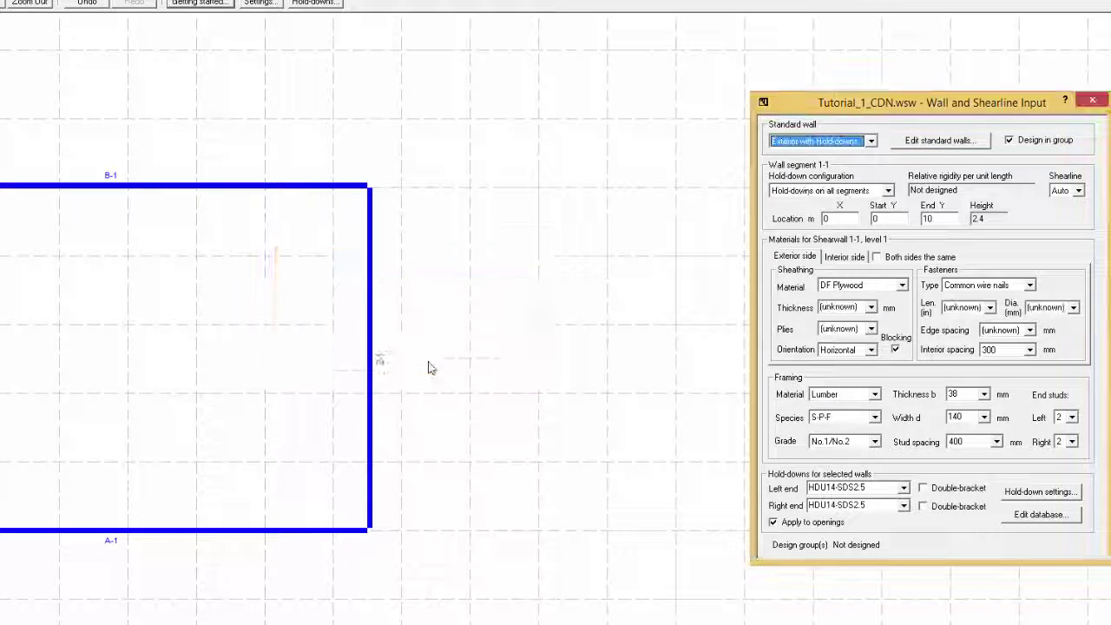
pyautogui.click(367, 377)
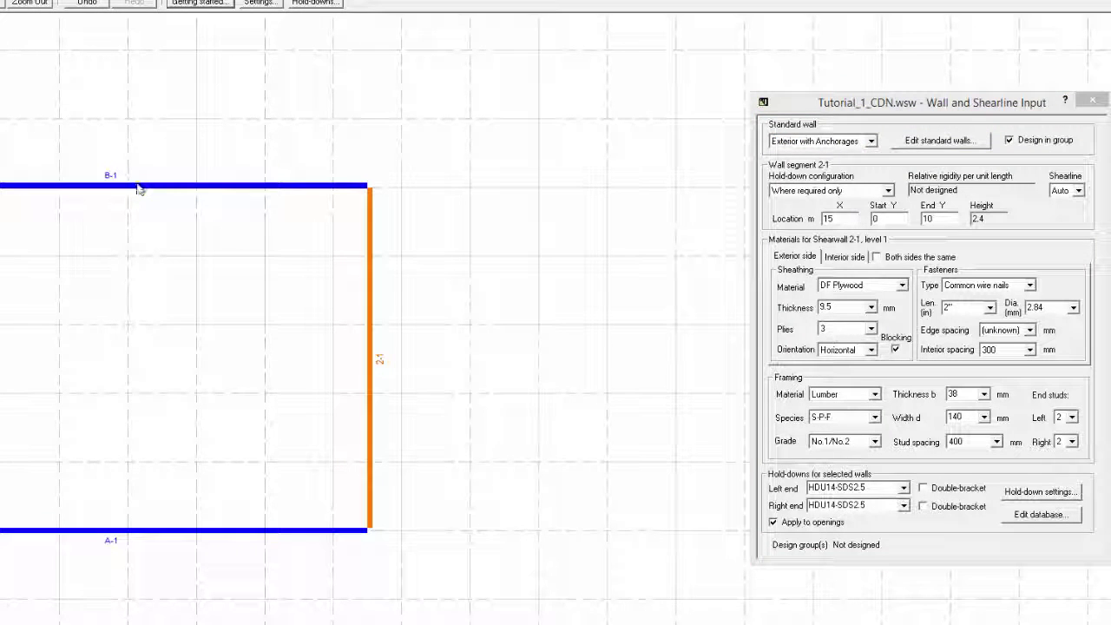
pyautogui.click(136, 189)
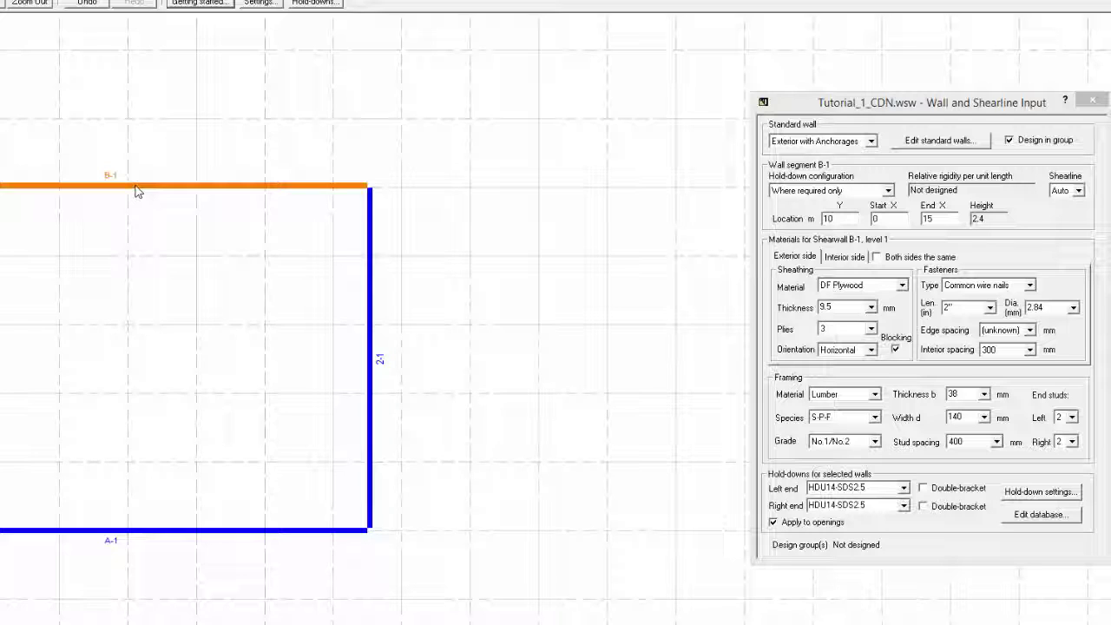
# - Assign Exterior with Anchorages standard wall materials to all four walls
pyautogui.hotkey('ctrl', 'a')
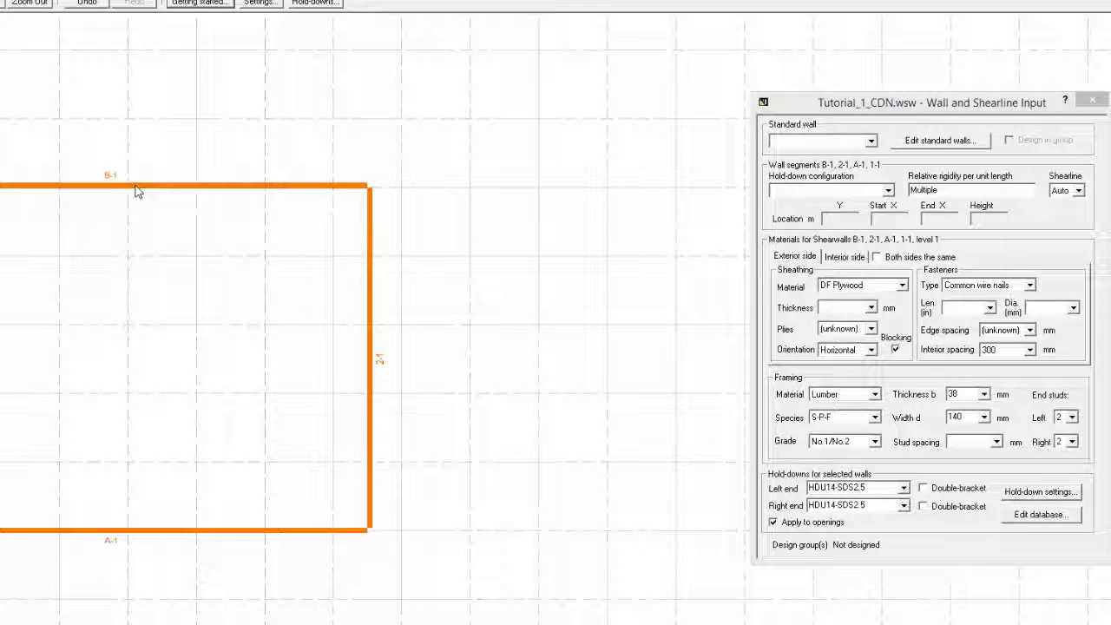
pyautogui.click(870, 141)
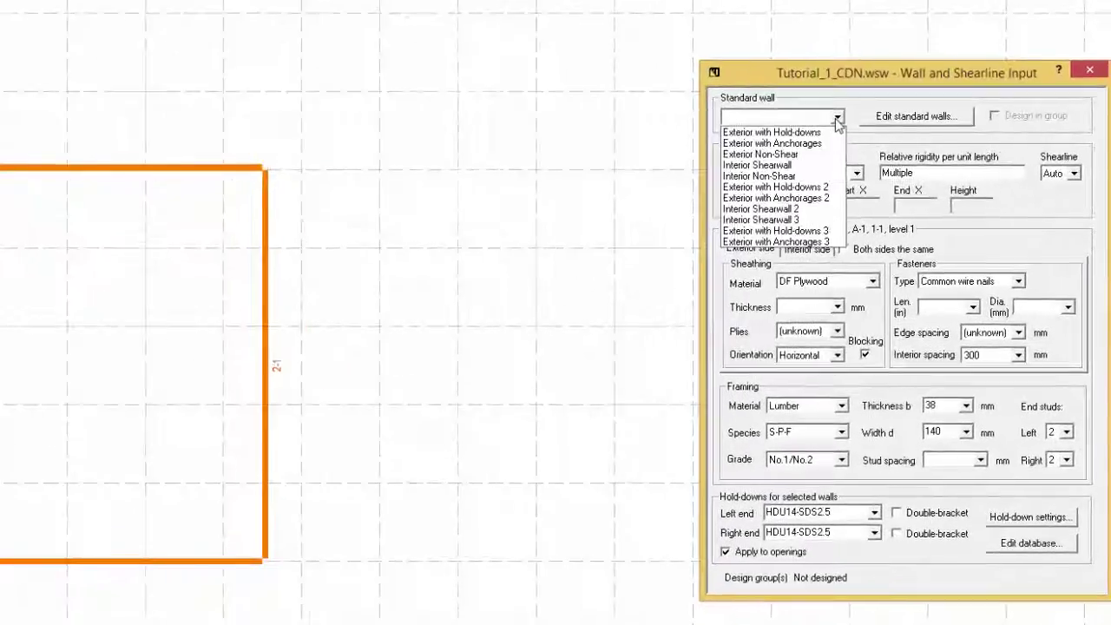
pyautogui.click(815, 143)
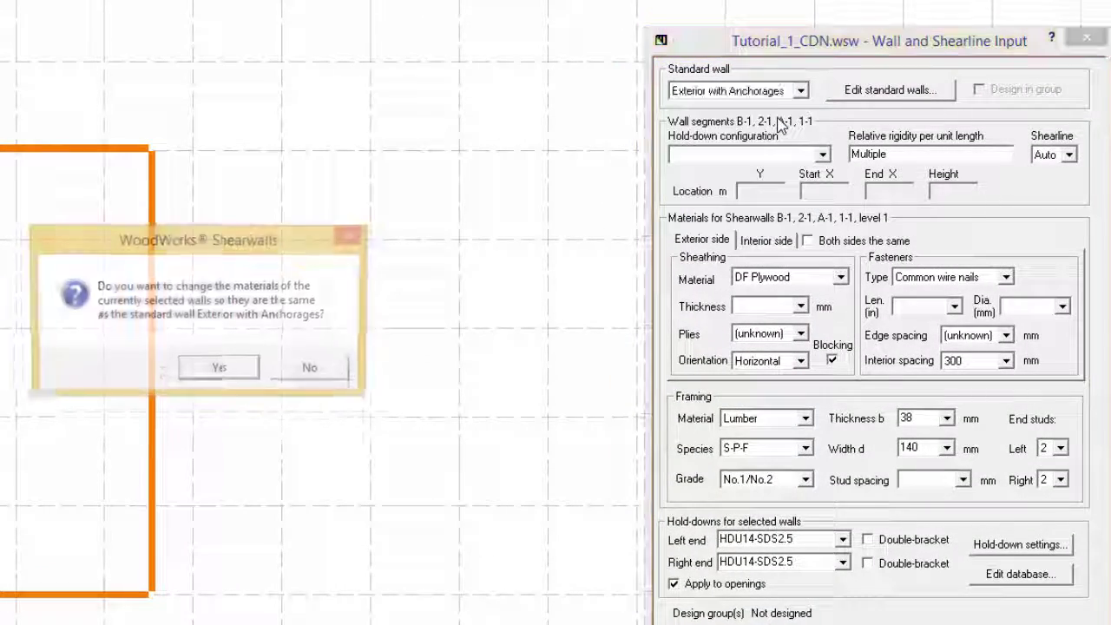
pyautogui.click(221, 378)
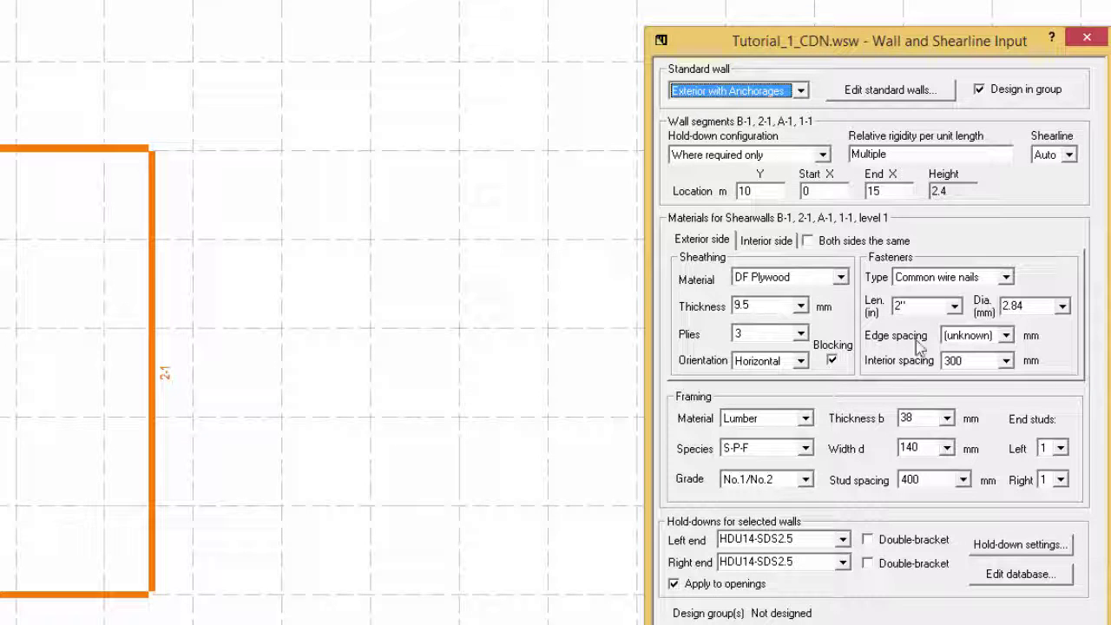
# - Set sheathing edge nail spacing to 150 mm and review the interior side settings
pyautogui.click(1007, 338)
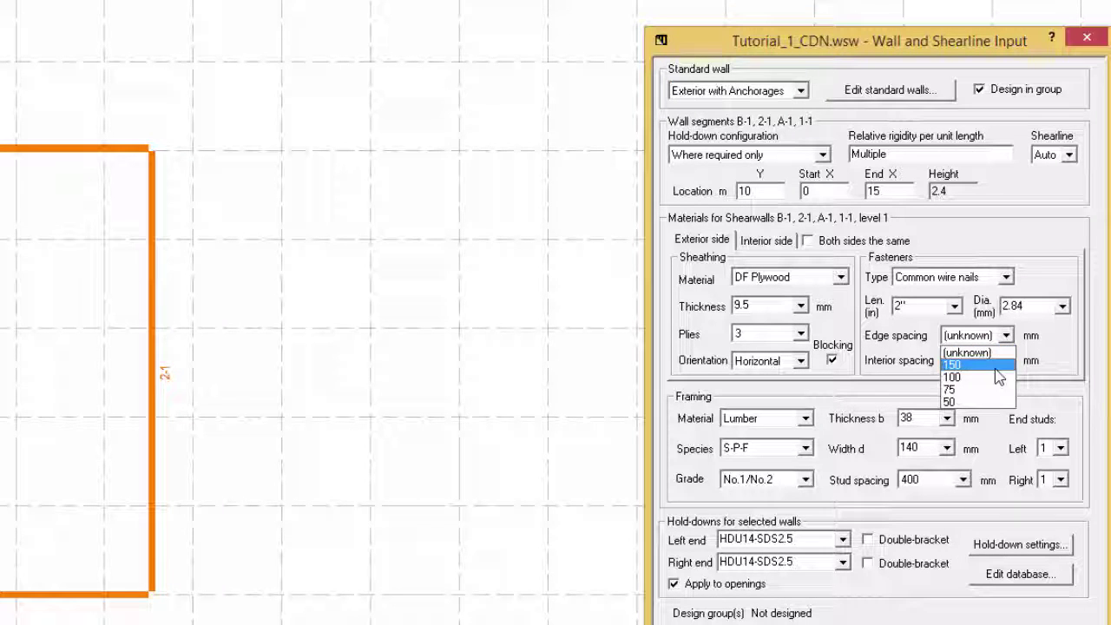
pyautogui.click(997, 368)
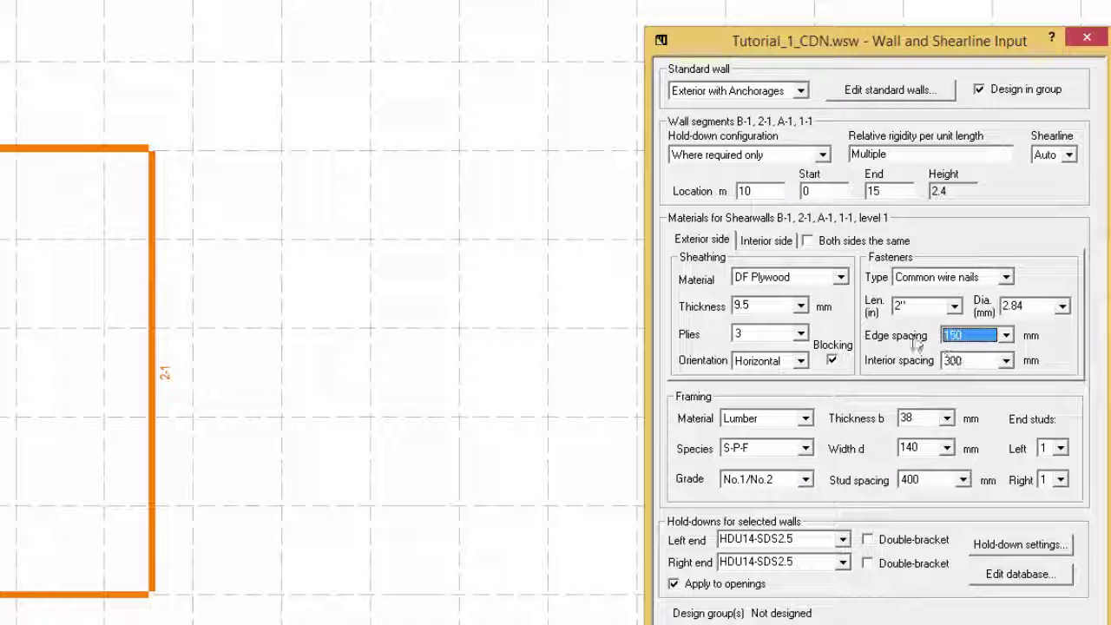
pyautogui.click(767, 241)
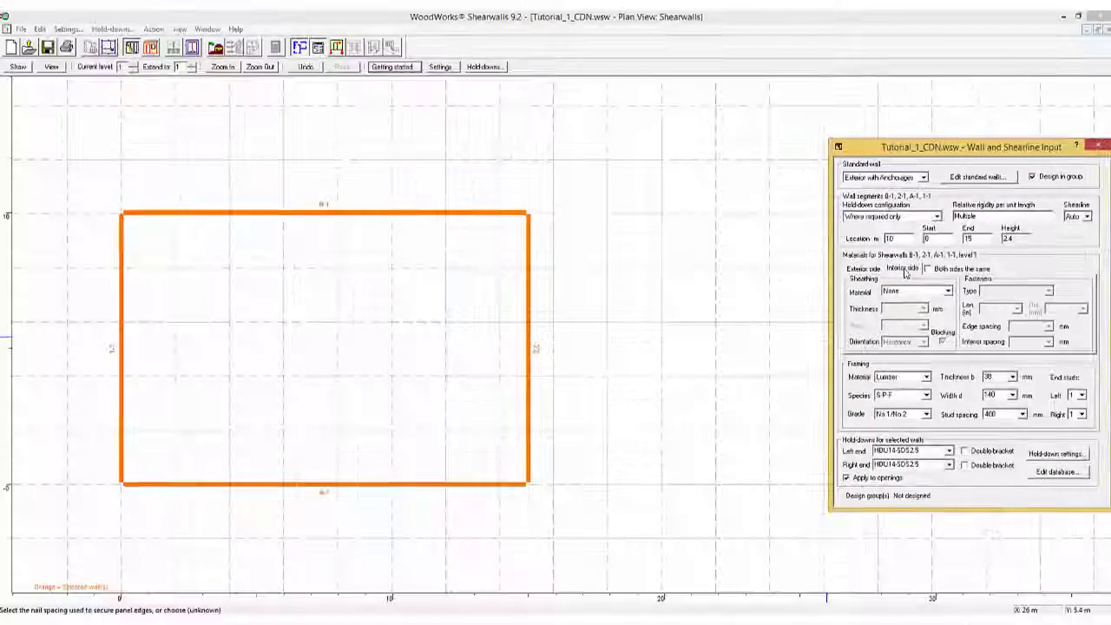
# - Draw a 1.9 m wide opening on wall B-1, 3.9 m from the edge, and show its details
pyautogui.click(907, 272)
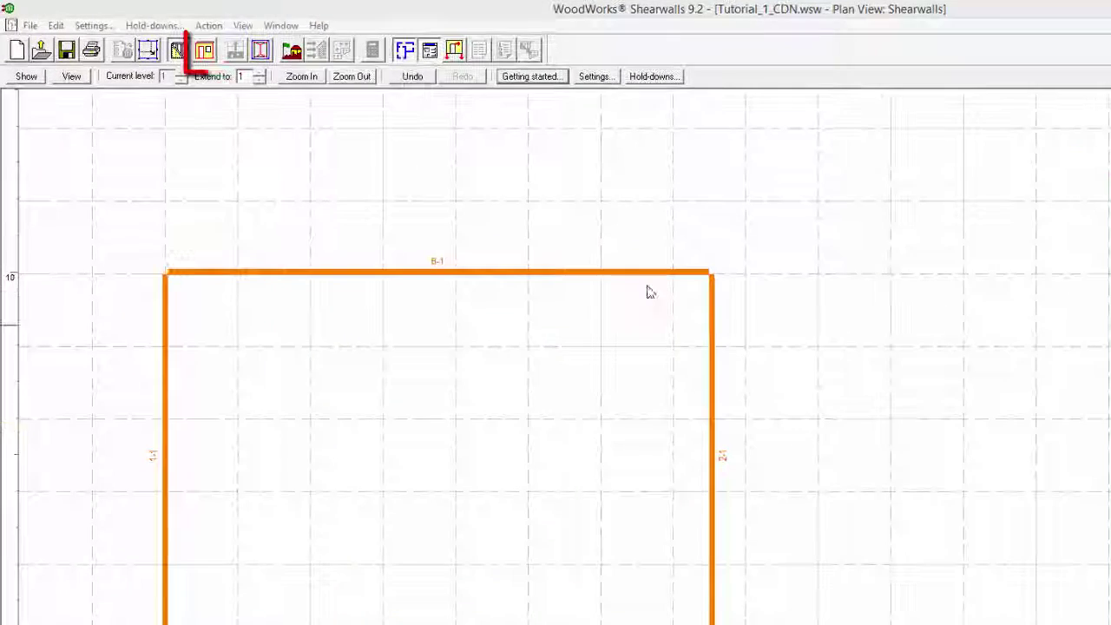
pyautogui.click(208, 53)
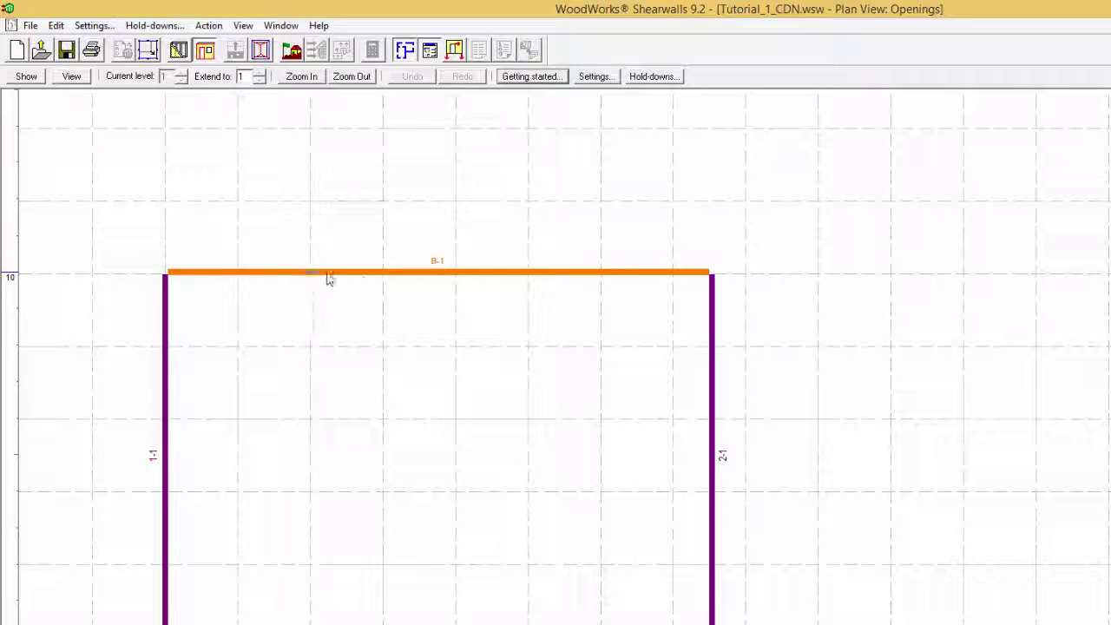
pyautogui.click(376, 276)
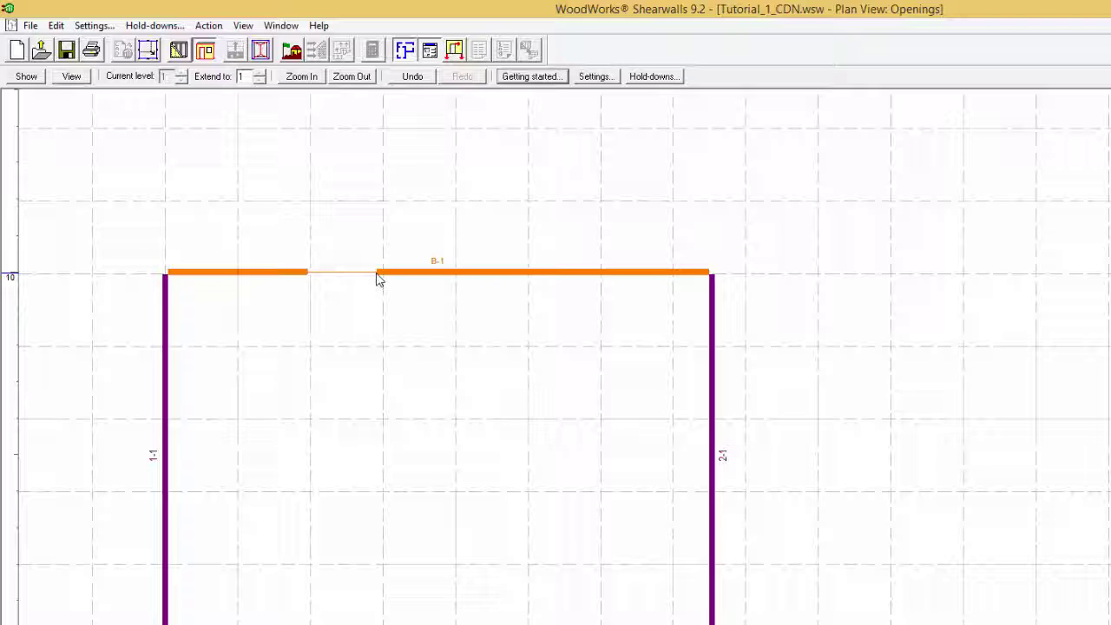
pyautogui.click(377, 276)
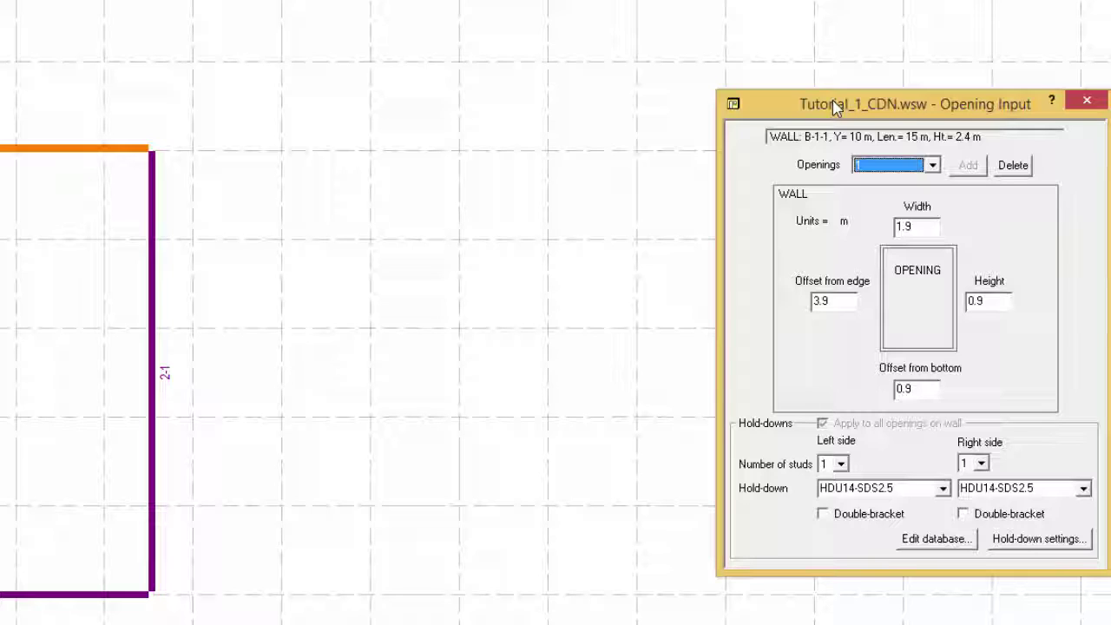
# - Set the B-1 opening to offset 5.5 m, width 0.8 m, bottom offset 0, height 2.1 m
pyautogui.moveTo(852, 300); pyautogui.dragTo(809, 300)
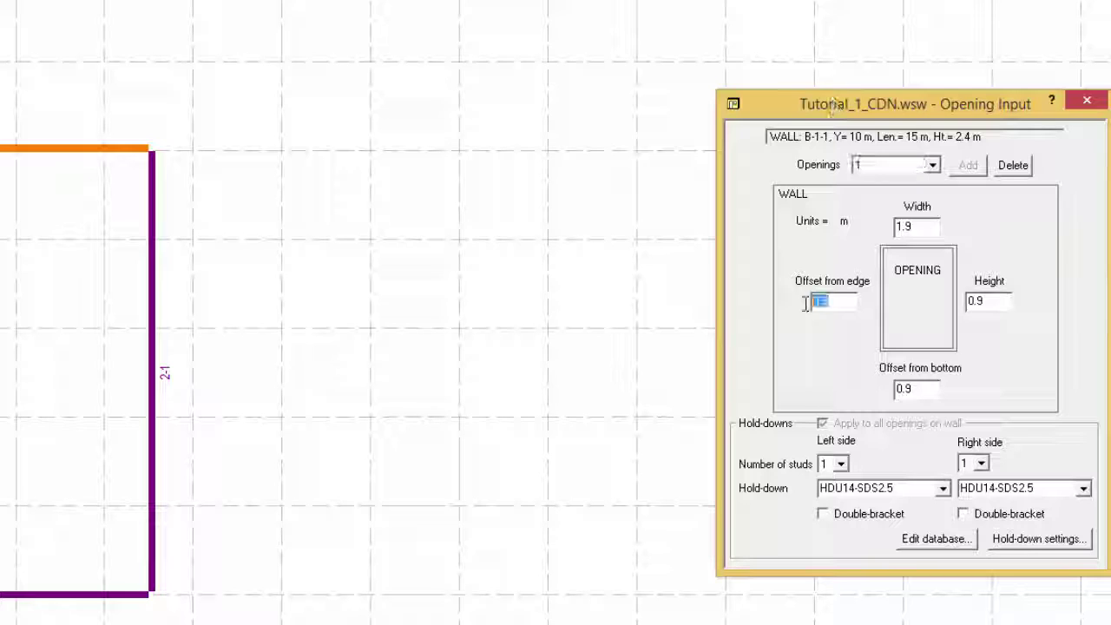
pyautogui.write('5.5')
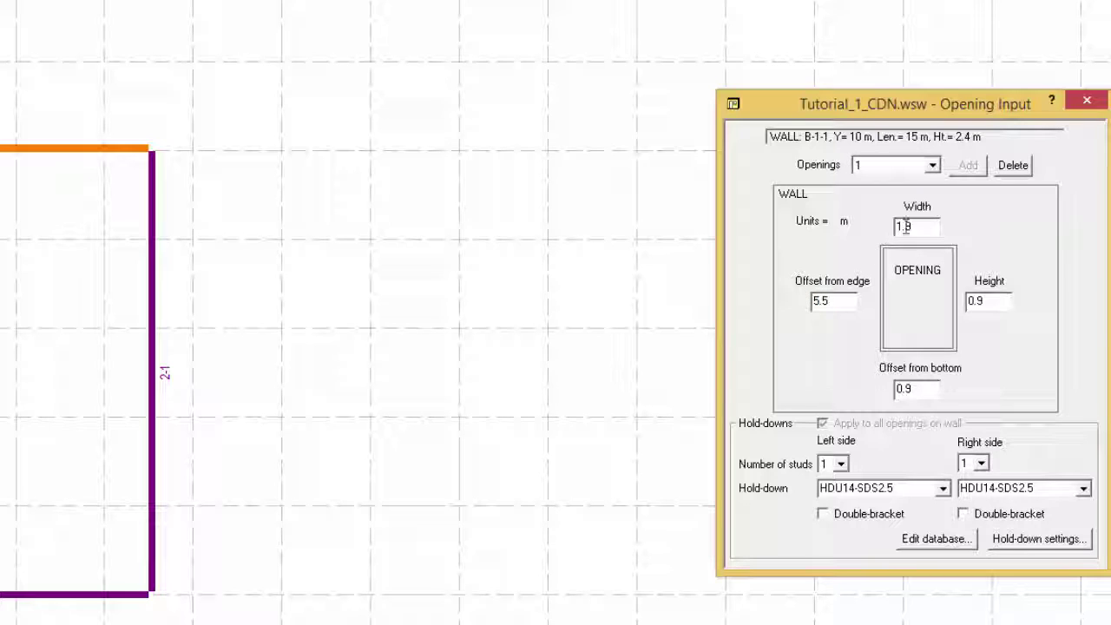
pyautogui.moveTo(922, 226); pyautogui.dragTo(894, 222)
pyautogui.write('0.8')
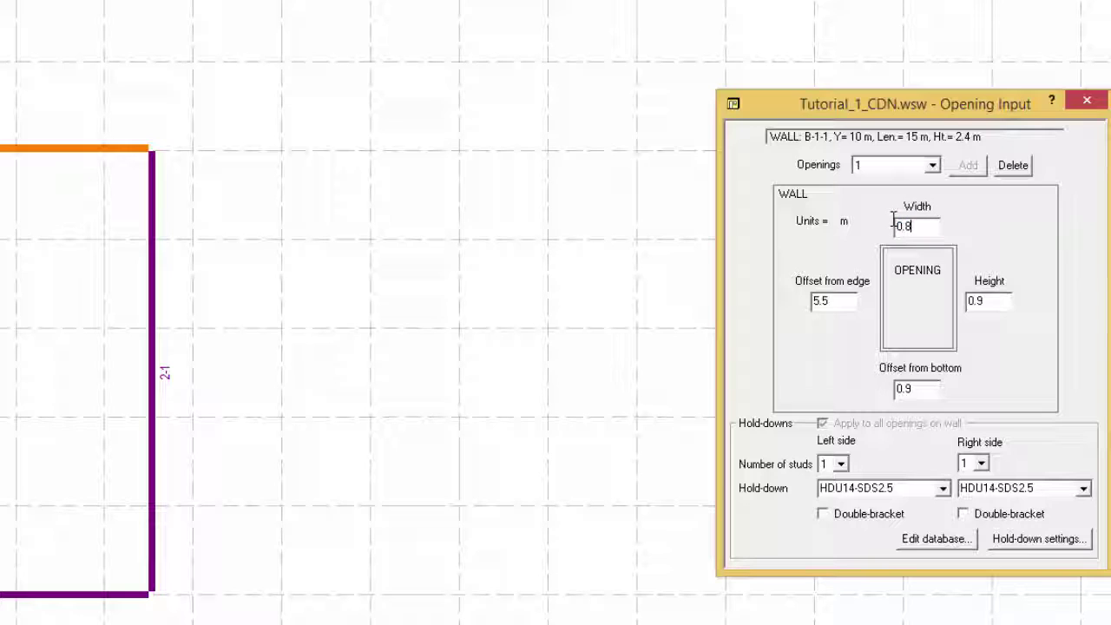
pyautogui.moveTo(925, 389); pyautogui.dragTo(880, 391)
pyautogui.write('0')
pyautogui.moveTo(1005, 301); pyautogui.dragTo(968, 301)
pyautogui.write('2.1')
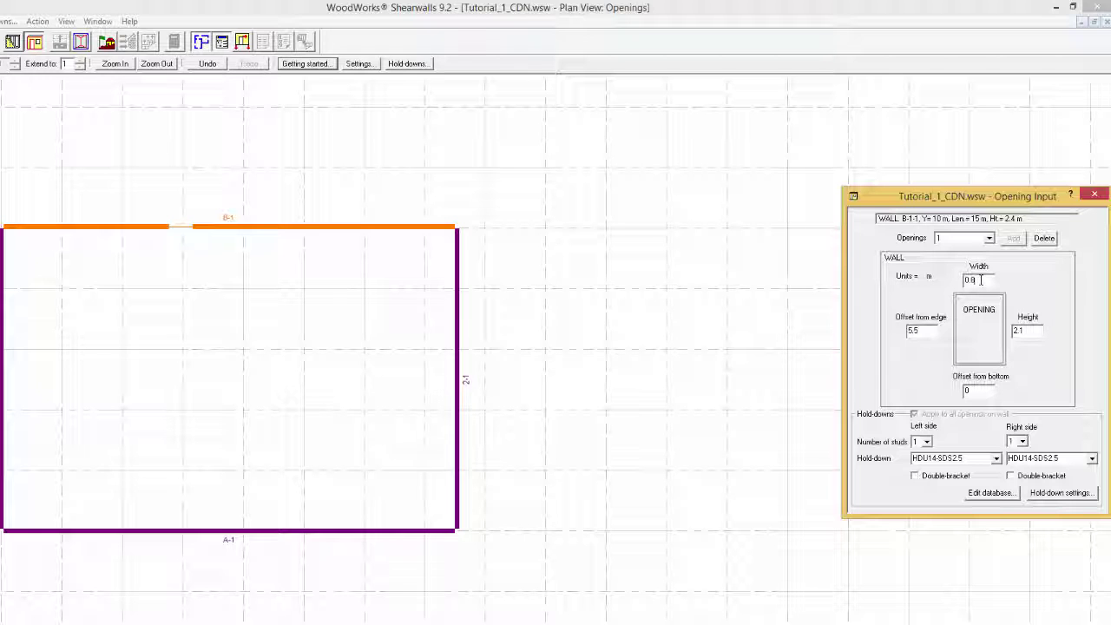
# - Add a 1.5 × 0.9 m window on B-1 at 7.3 m, 0.9 m up, and view shearline B's elevation
pyautogui.click(988, 238)
pyautogui.click(976, 251)
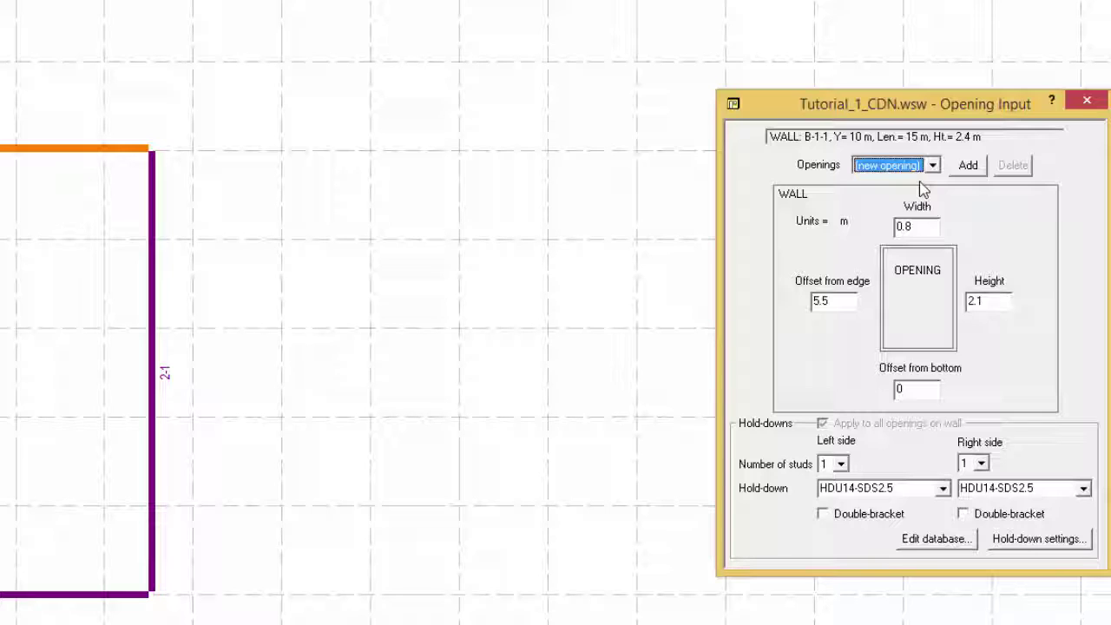
pyautogui.moveTo(855, 300); pyautogui.dragTo(781, 301)
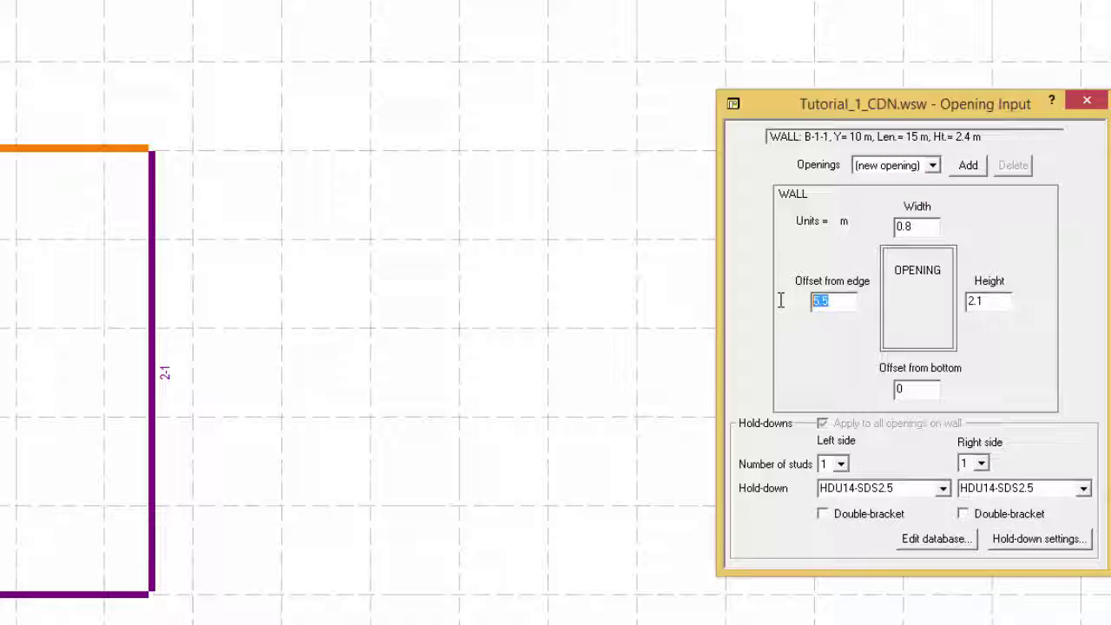
pyautogui.write('7.3')
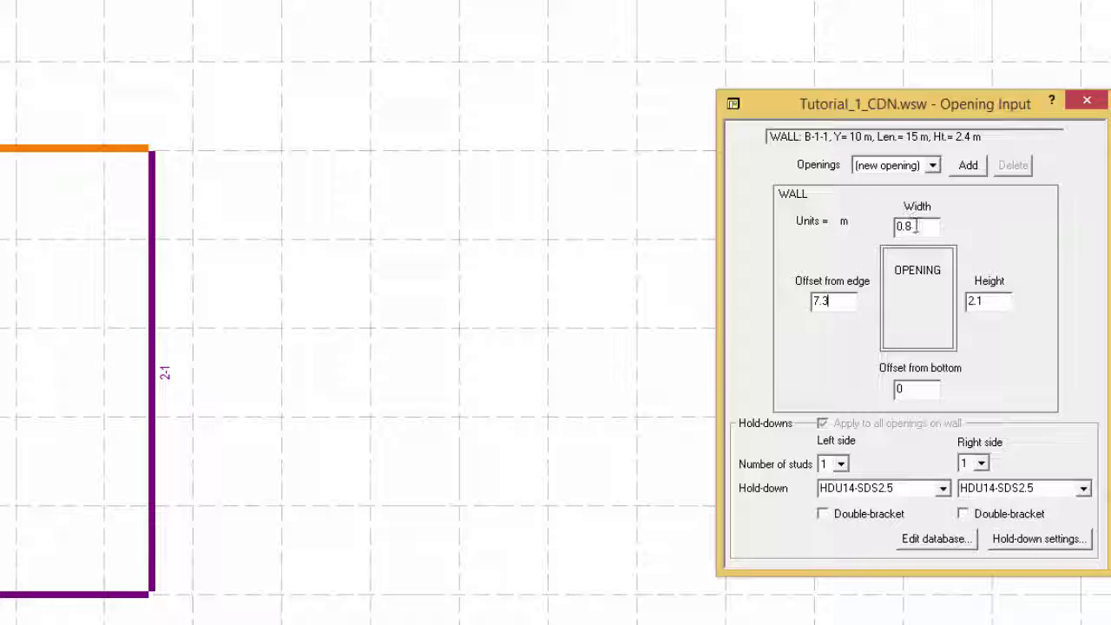
pyautogui.moveTo(916, 226); pyautogui.dragTo(831, 221)
pyautogui.write('1.5')
pyautogui.moveTo(1007, 300); pyautogui.dragTo(925, 286)
pyautogui.write('0.9')
pyautogui.doubleClick(925, 389)
pyautogui.write('0.9')
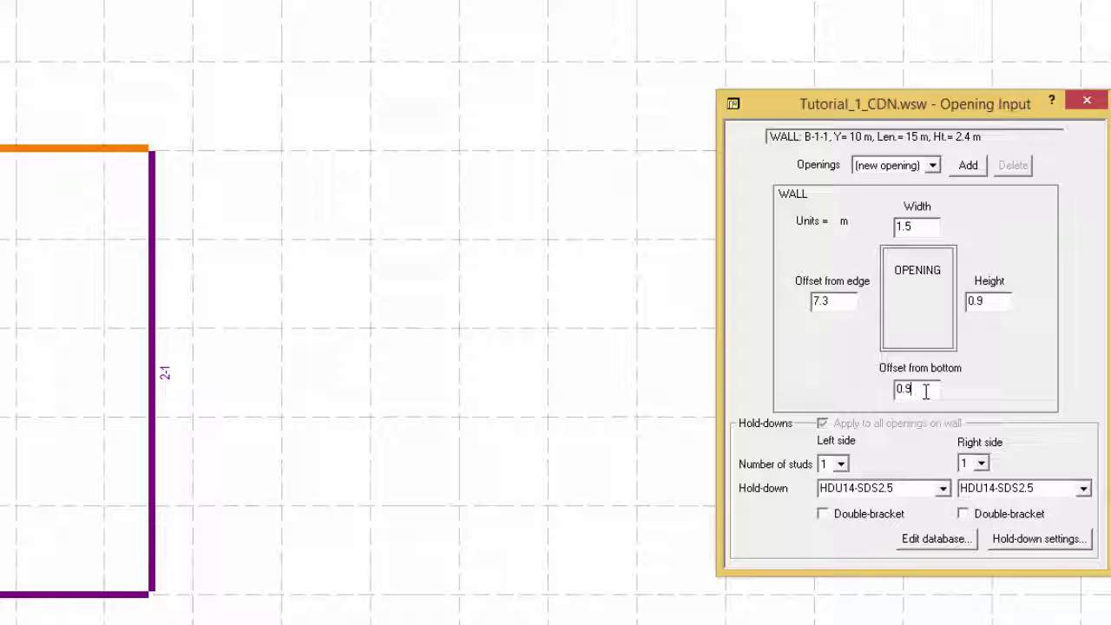
pyautogui.click(968, 166)
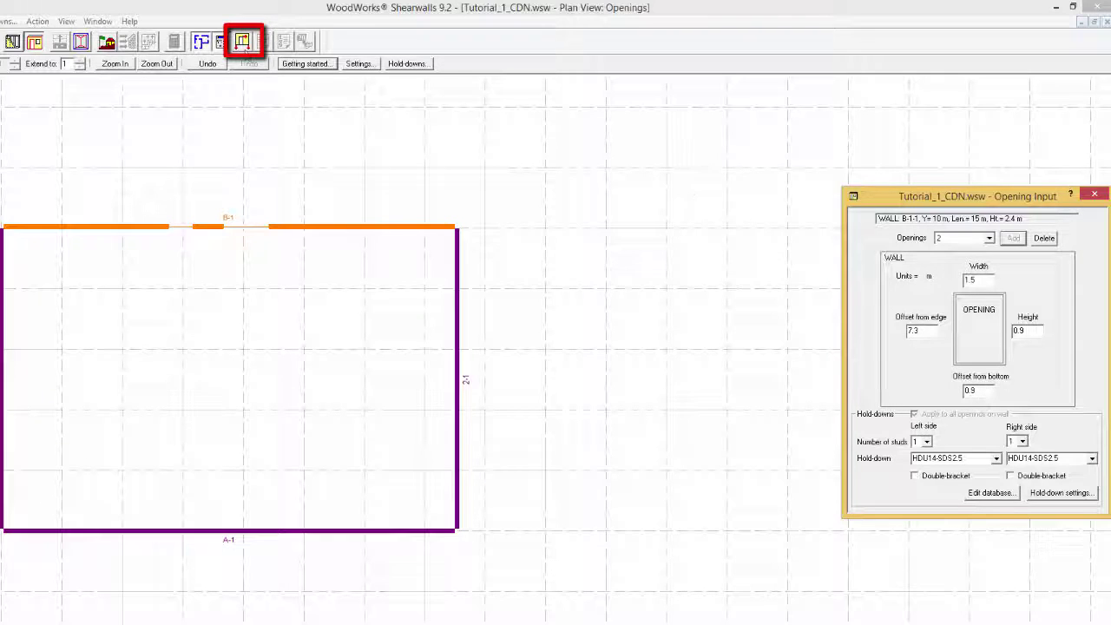
pyautogui.click(241, 42)
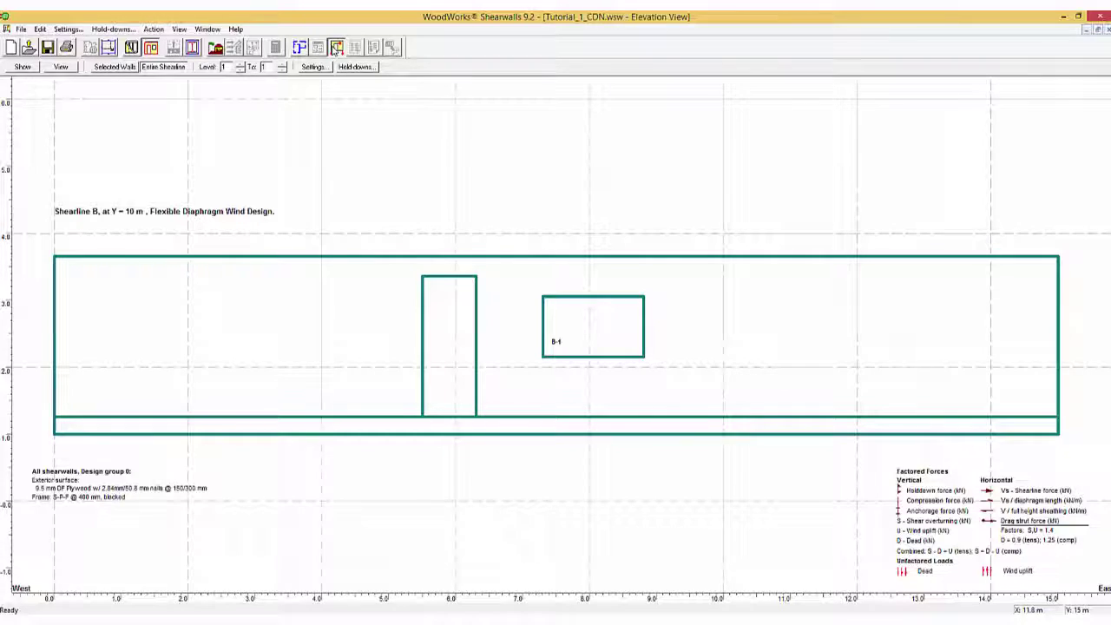
# - Try flat and hip roof ends, keep the 30° east-west gable, and open load generation site information
pyautogui.click(192, 47)
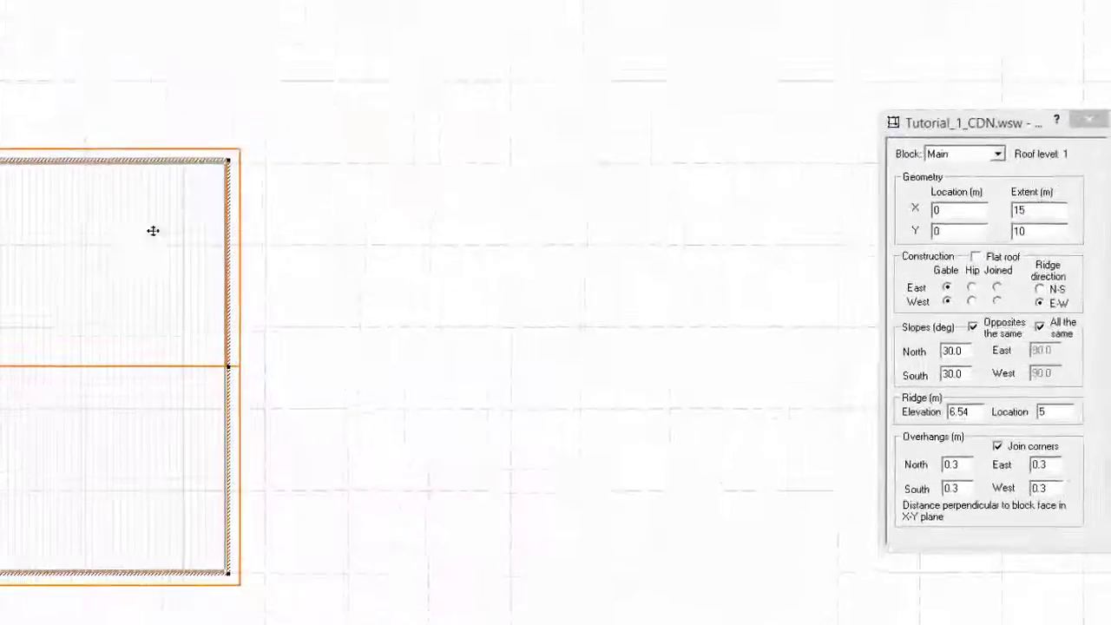
pyautogui.click(1009, 271)
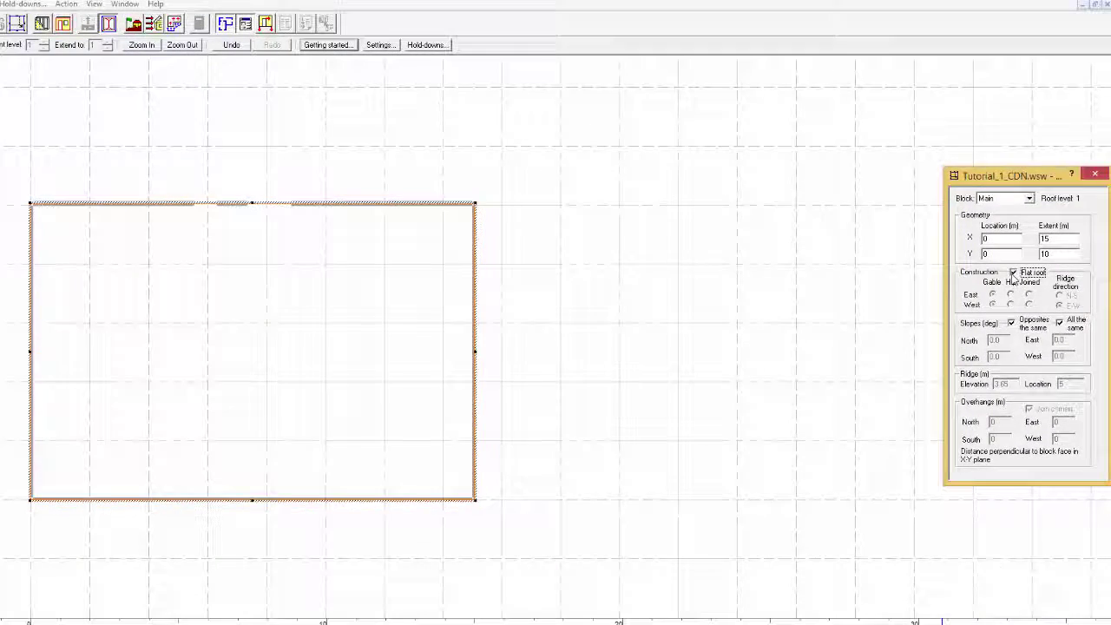
pyautogui.click(1012, 272)
pyautogui.click(1010, 295)
pyautogui.click(1010, 305)
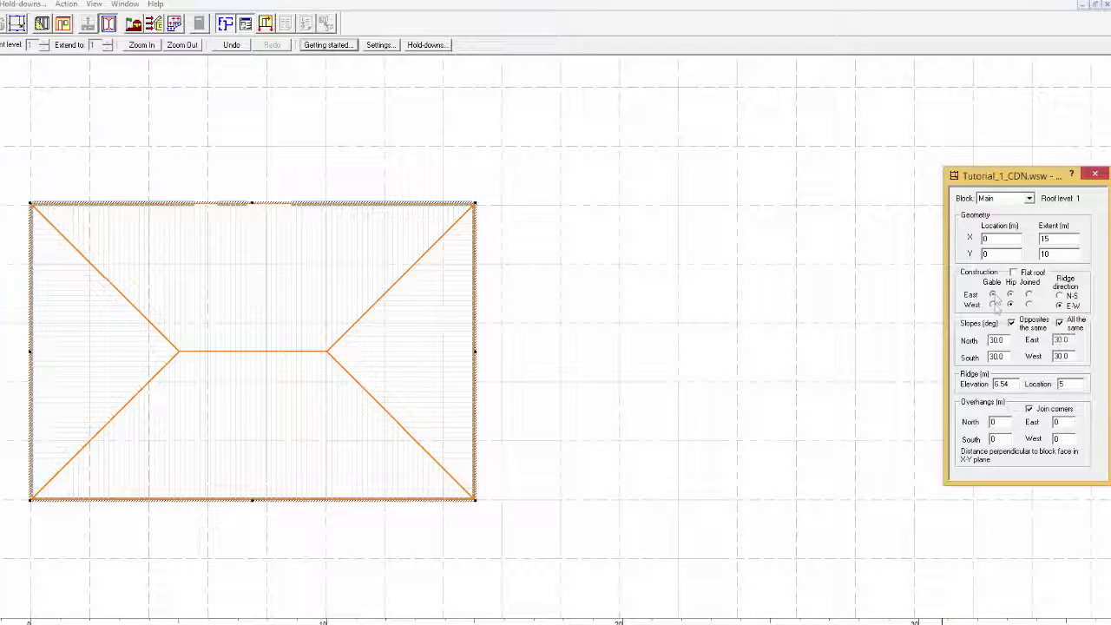
pyautogui.click(992, 294)
pyautogui.click(992, 305)
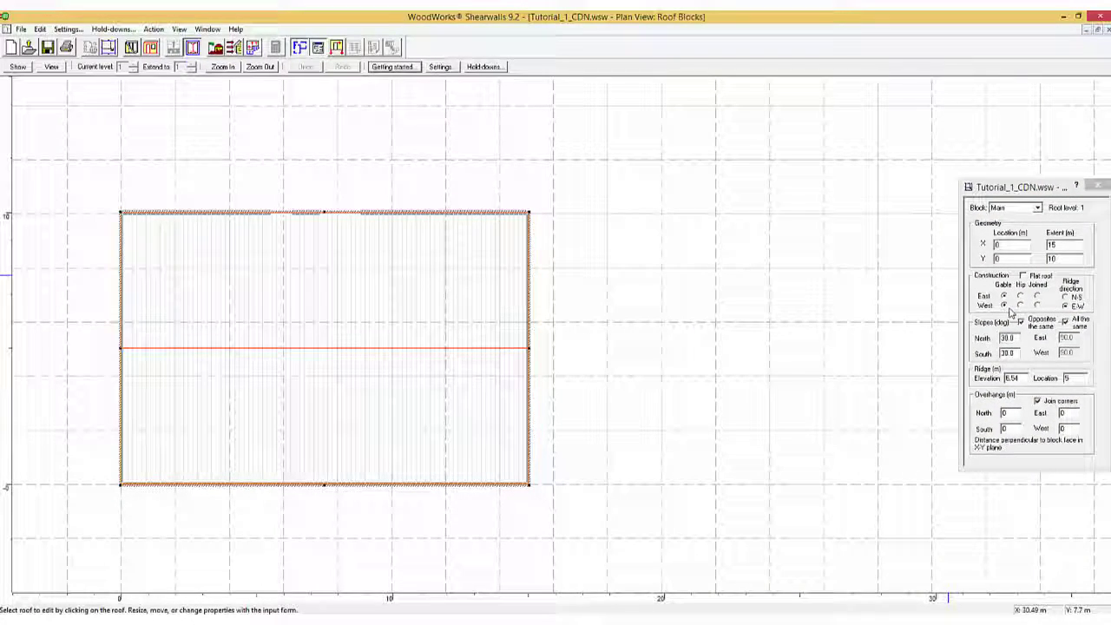
pyautogui.click(216, 48)
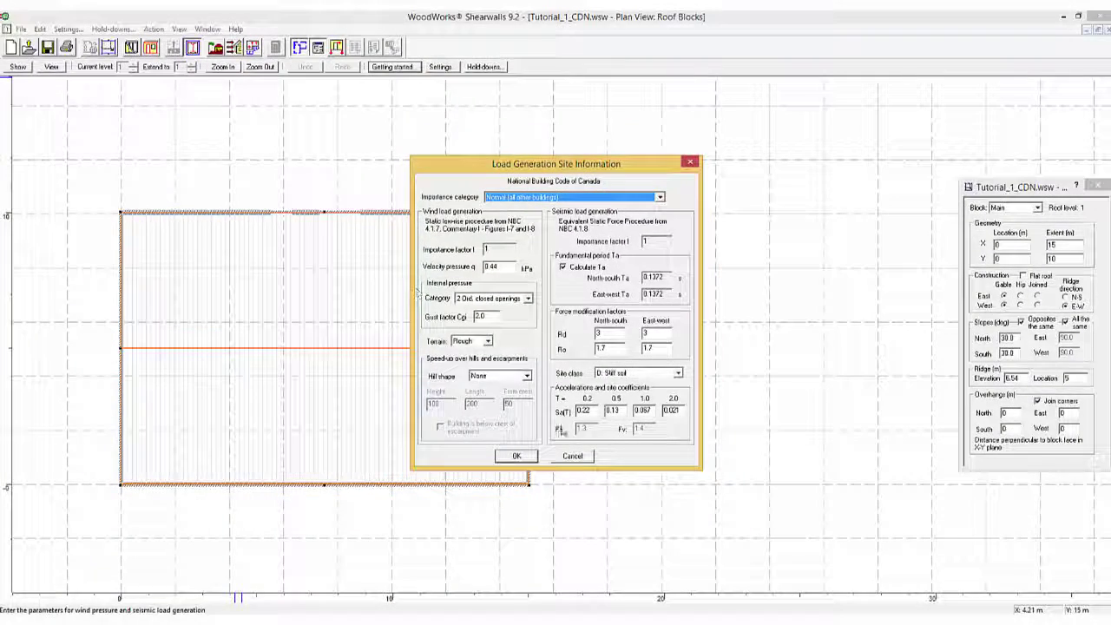
# - Cancel the Load Generation Site Information dialog without changes
pyautogui.click(572, 457)
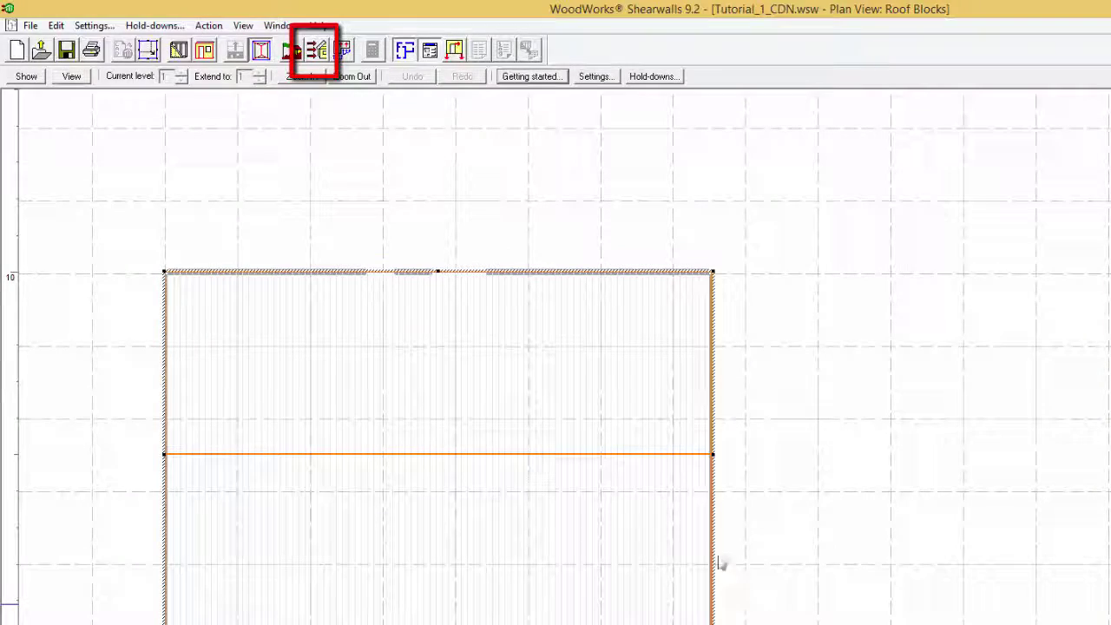
# - Generate wind and seismic loads for level 1, using wall self-weights as dead loads
pyautogui.click(316, 50)
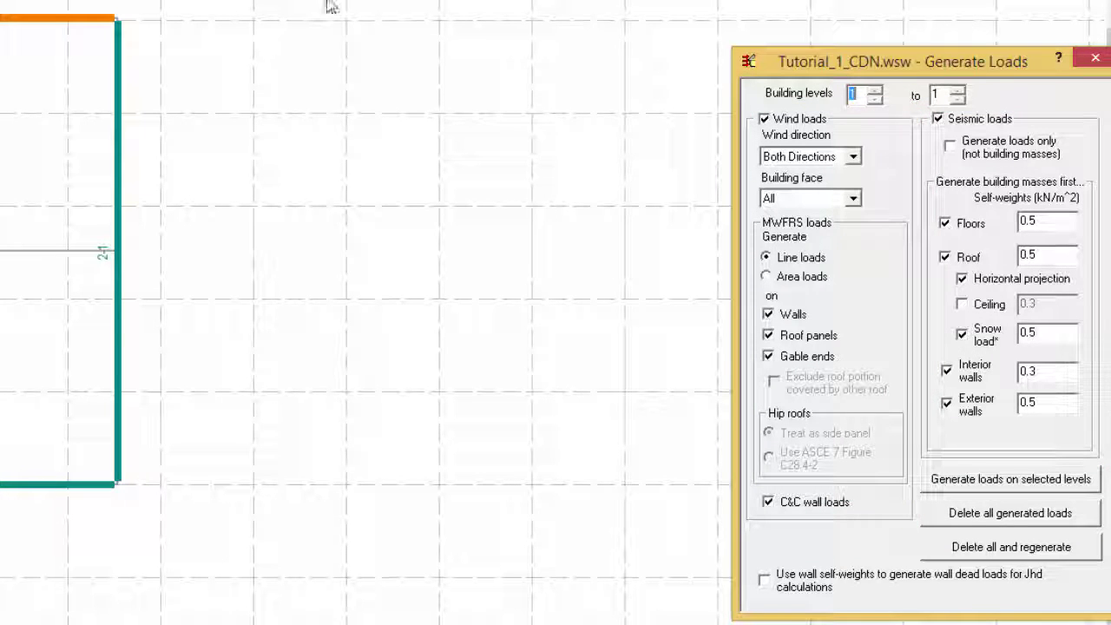
pyautogui.click(936, 119)
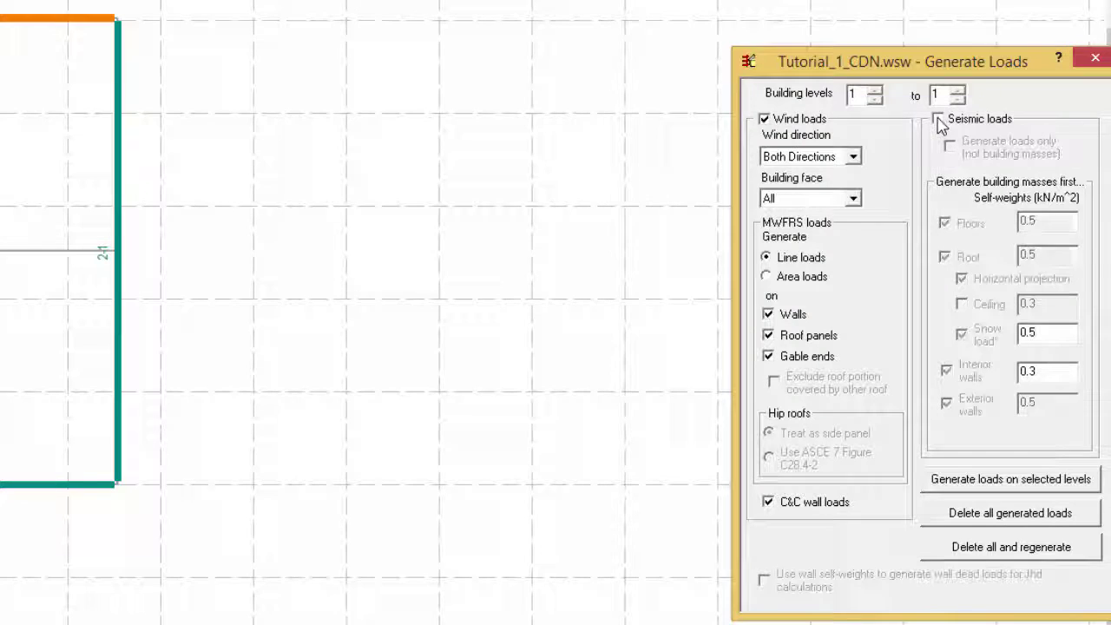
pyautogui.click(764, 119)
pyautogui.click(938, 119)
pyautogui.click(767, 121)
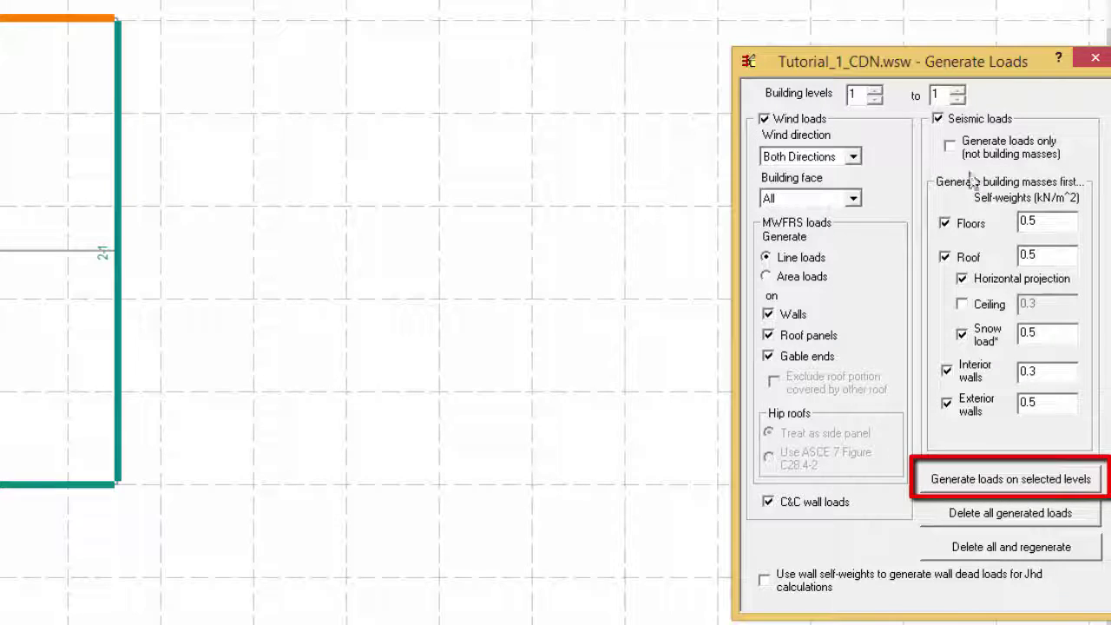
pyautogui.click(1002, 492)
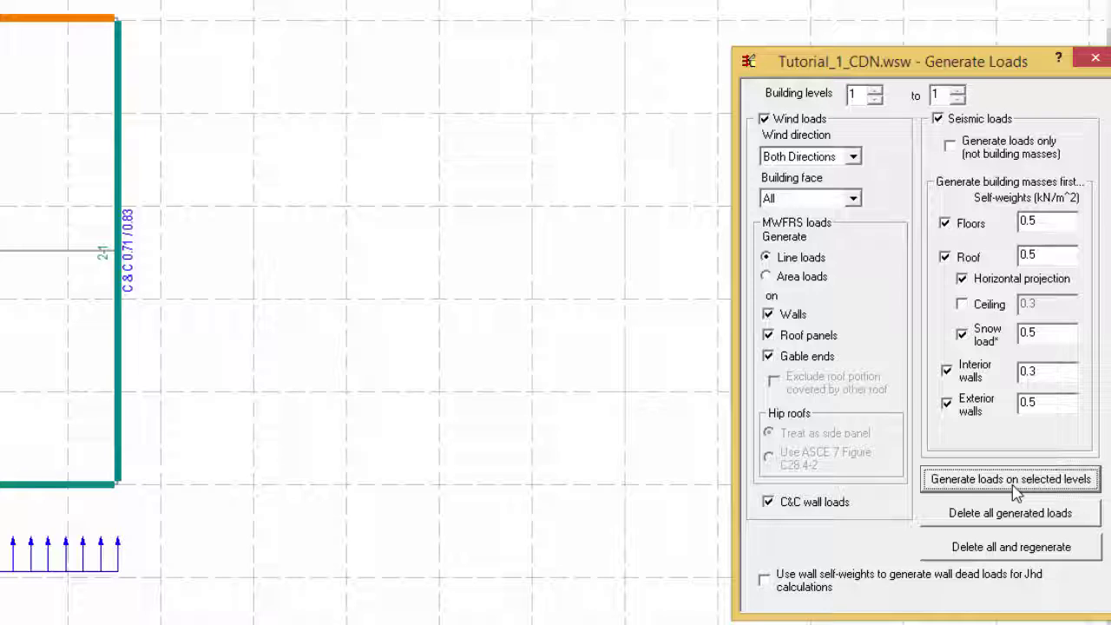
pyautogui.click(764, 582)
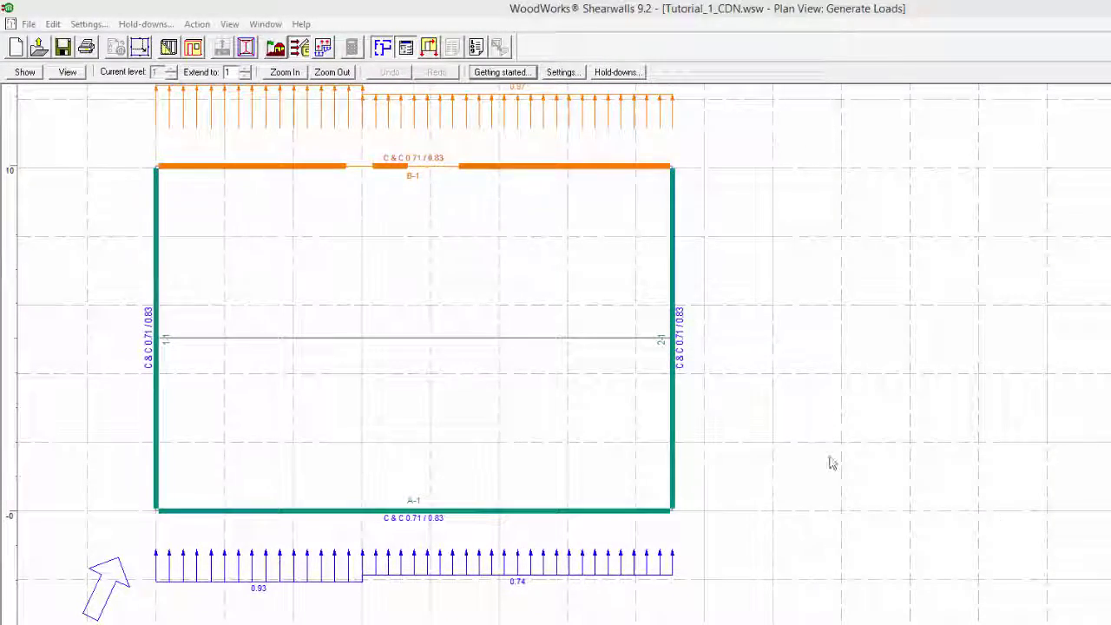
# - Display seismic loads on the plan, regenerate the loads, and run the shear wall design
pyautogui.click(31, 73)
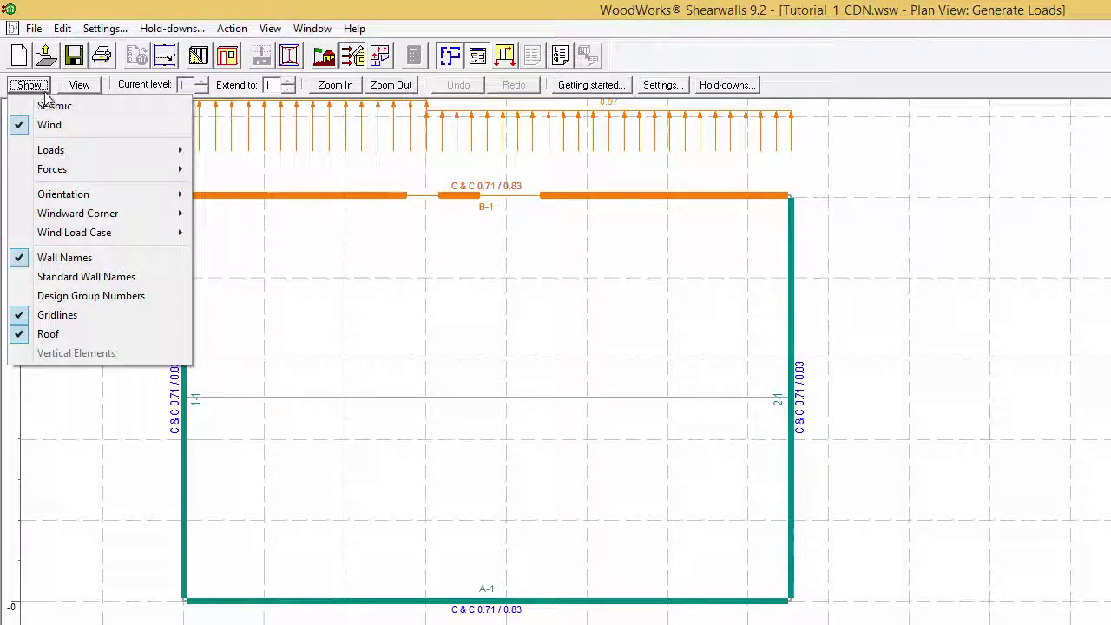
pyautogui.click(48, 106)
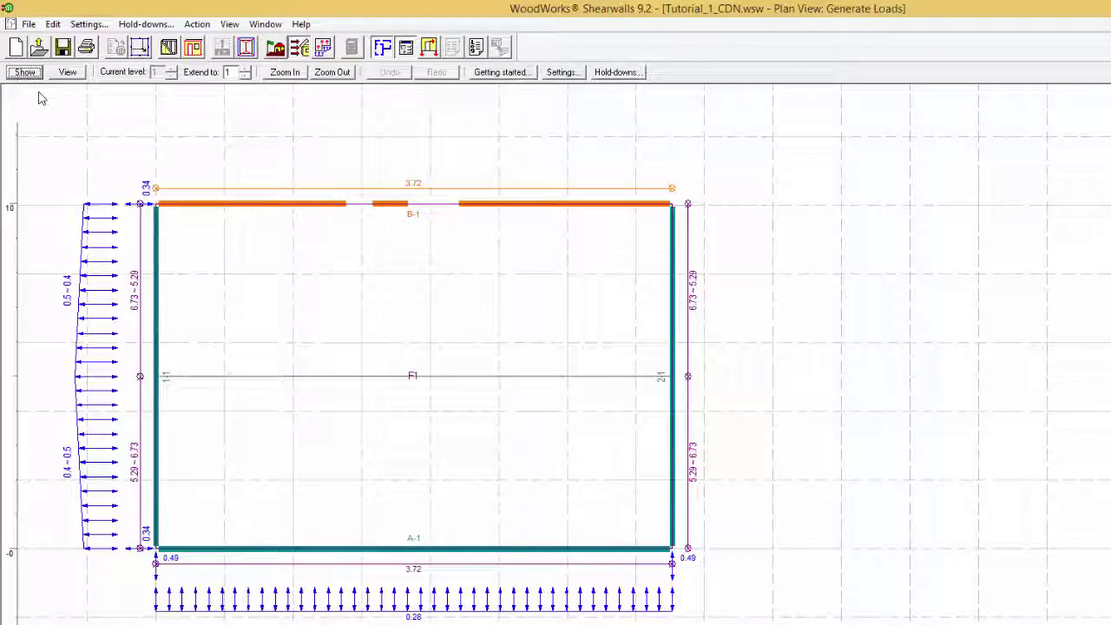
pyautogui.click(325, 50)
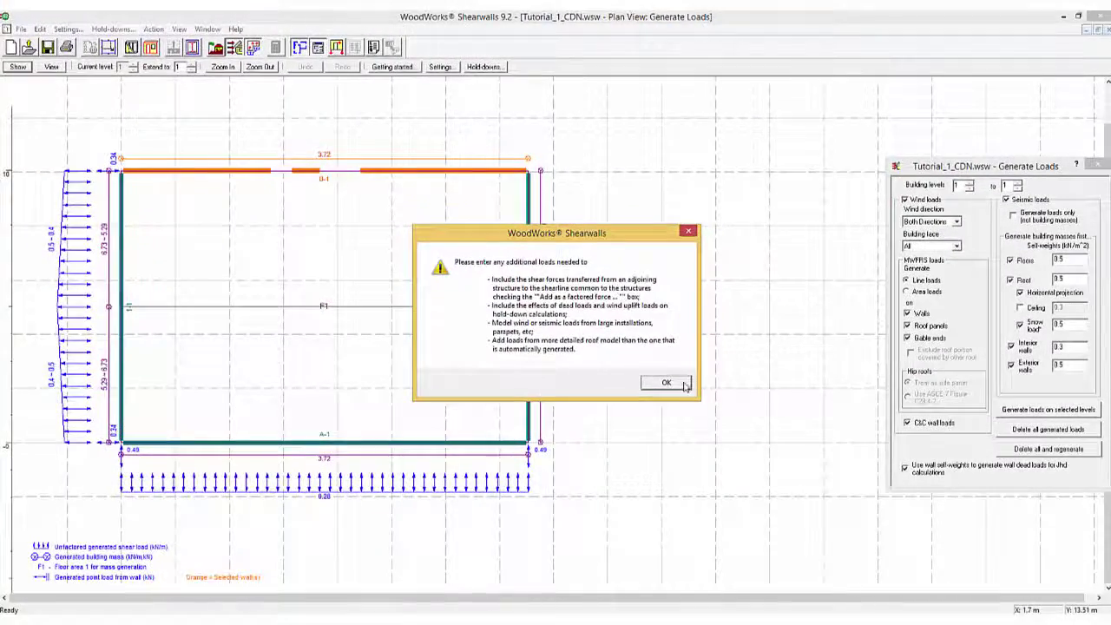
pyautogui.click(666, 383)
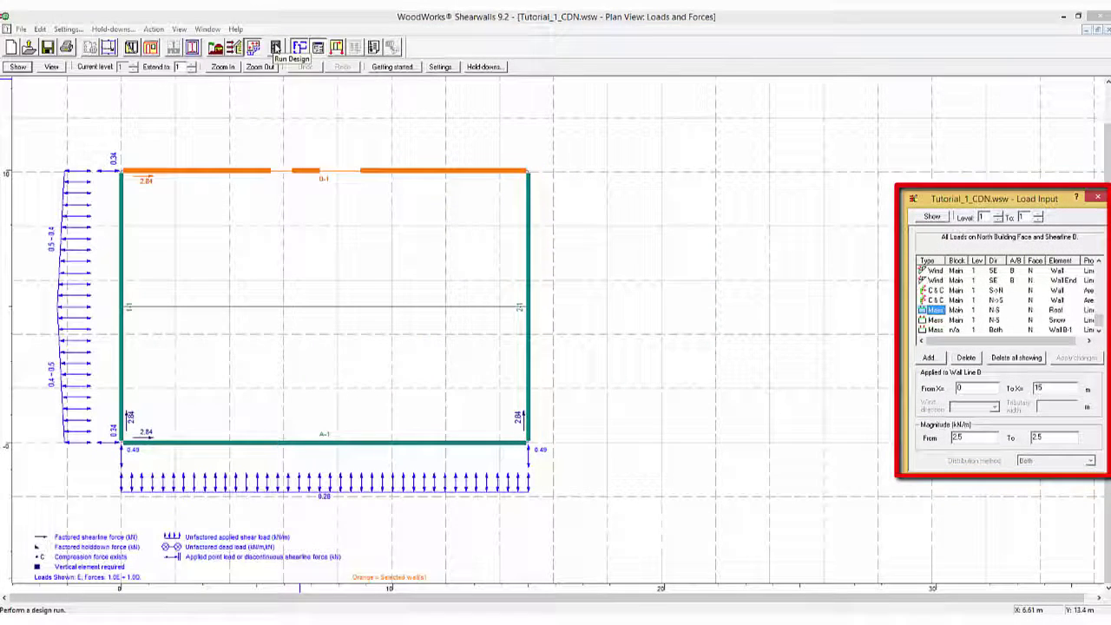
pyautogui.click(276, 51)
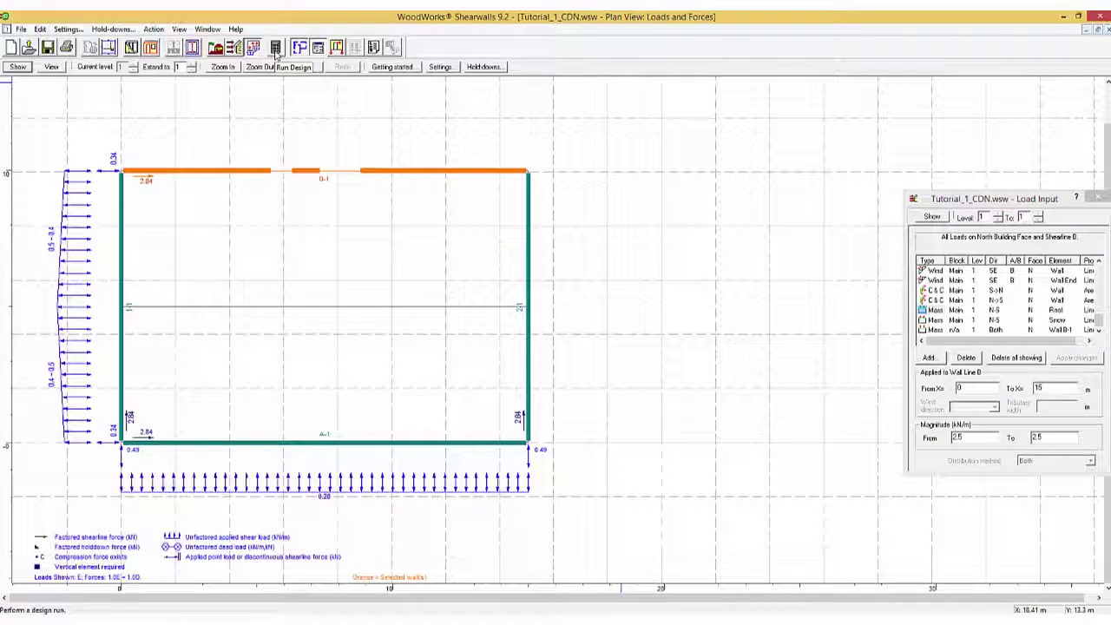
pyautogui.click(276, 50)
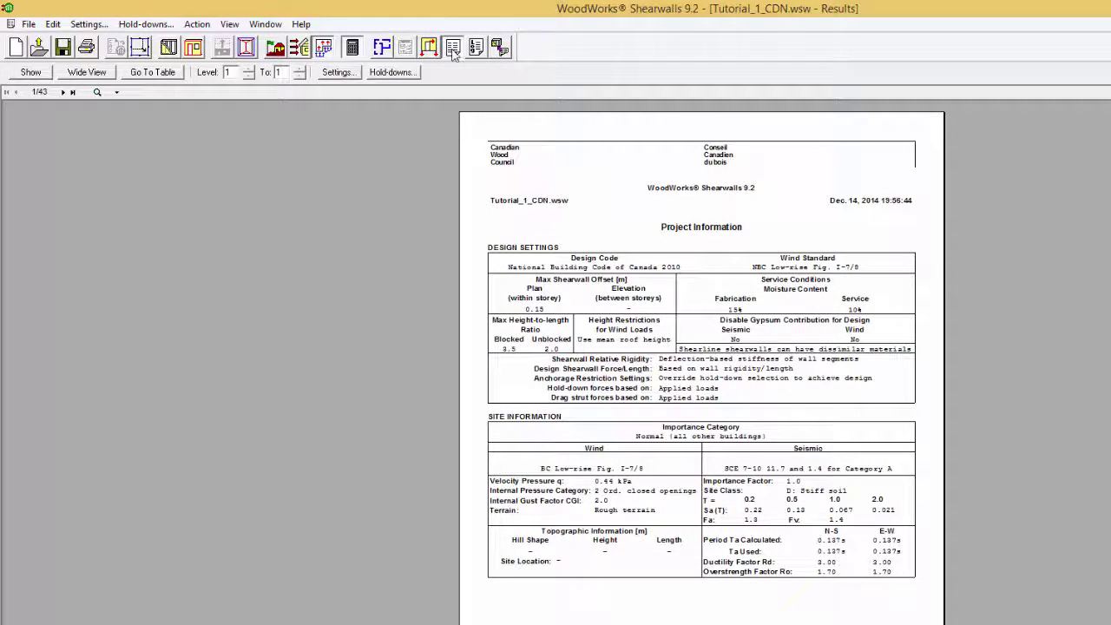
# - Switch the results report to Wide View and bring up its table of contents
pyautogui.click(107, 74)
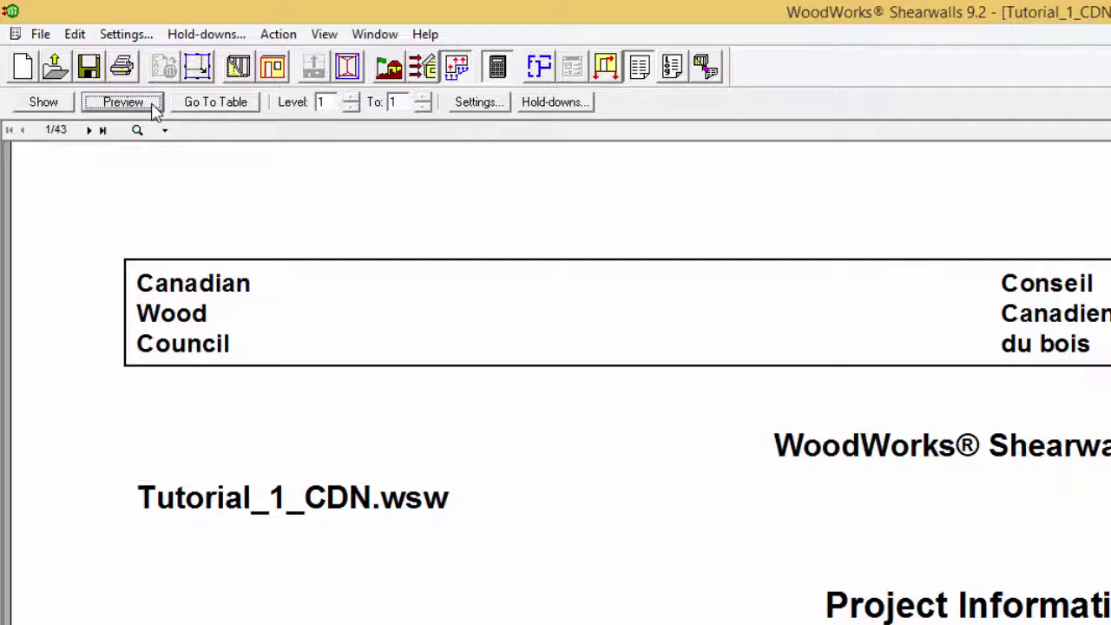
pyautogui.click(197, 111)
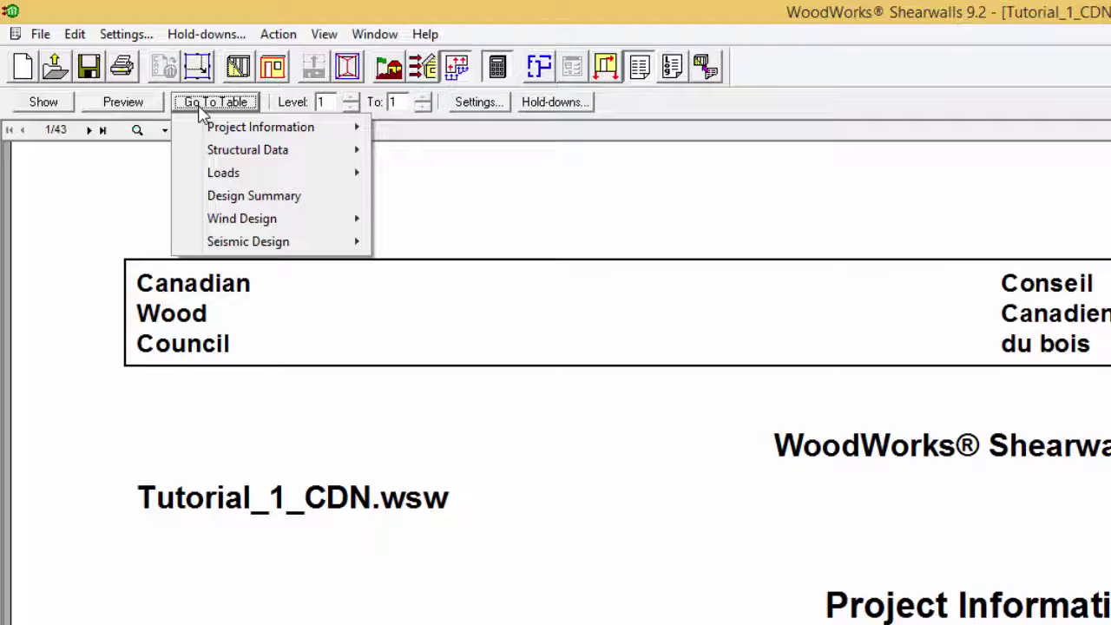
pyautogui.moveTo(212, 128)
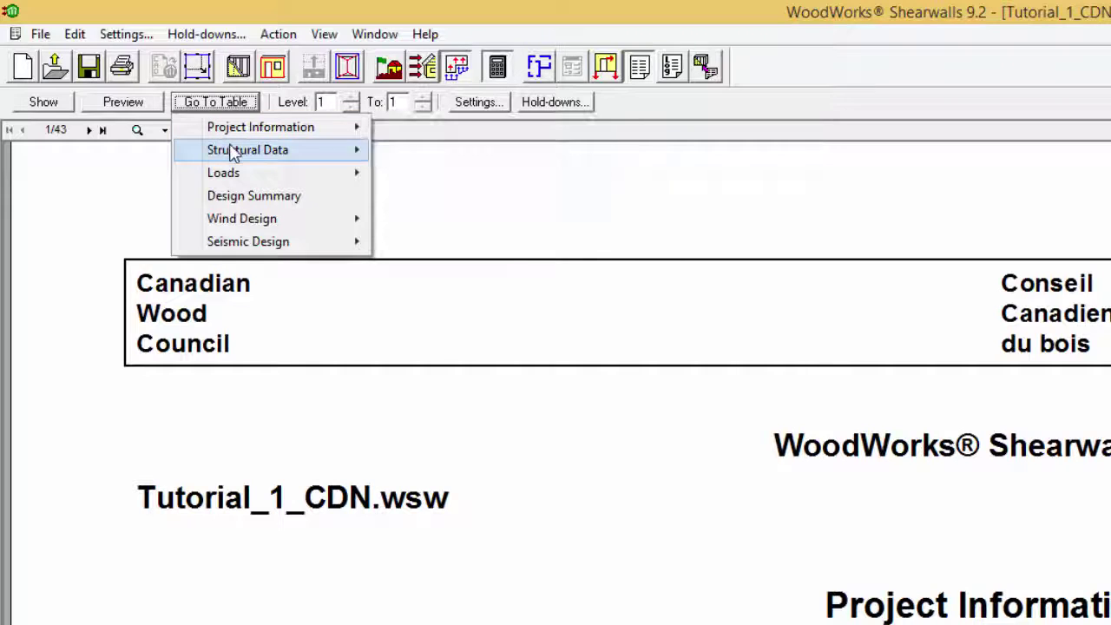
pyautogui.moveTo(232, 153)
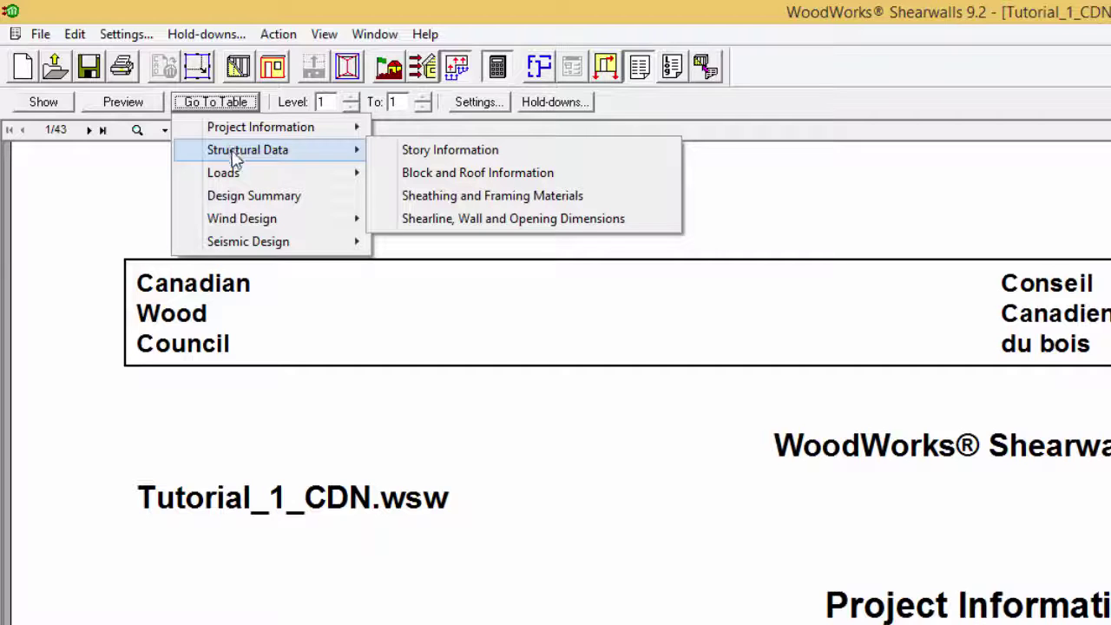
pyautogui.moveTo(241, 173)
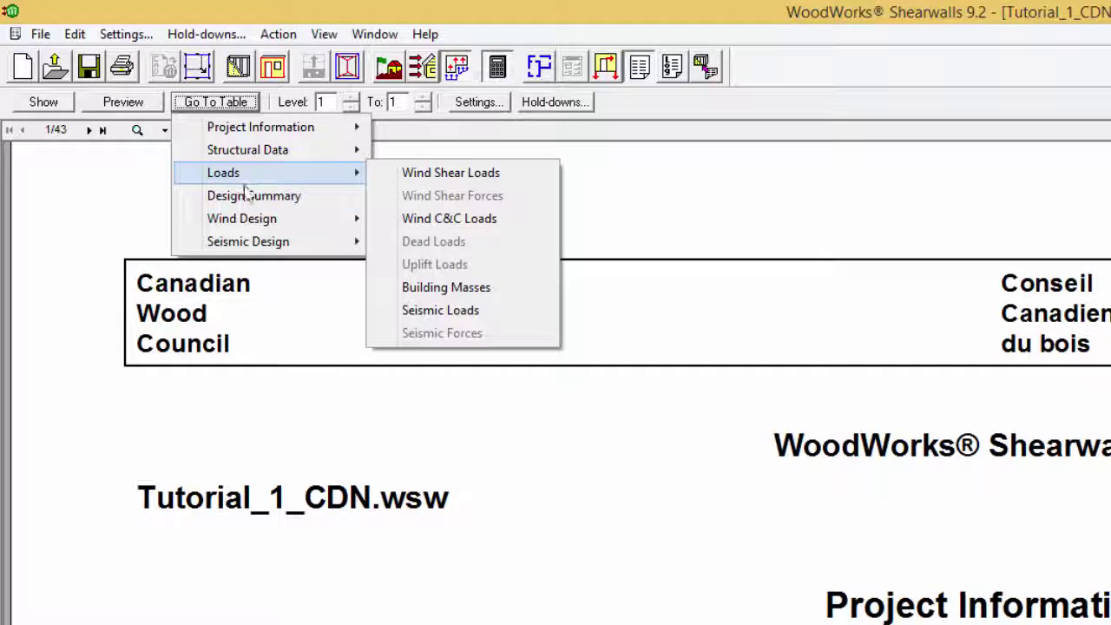
# - Jump to the Seismic Design > Flexible Diaphragm Design > Shear Results table on page 28
pyautogui.moveTo(256, 228)
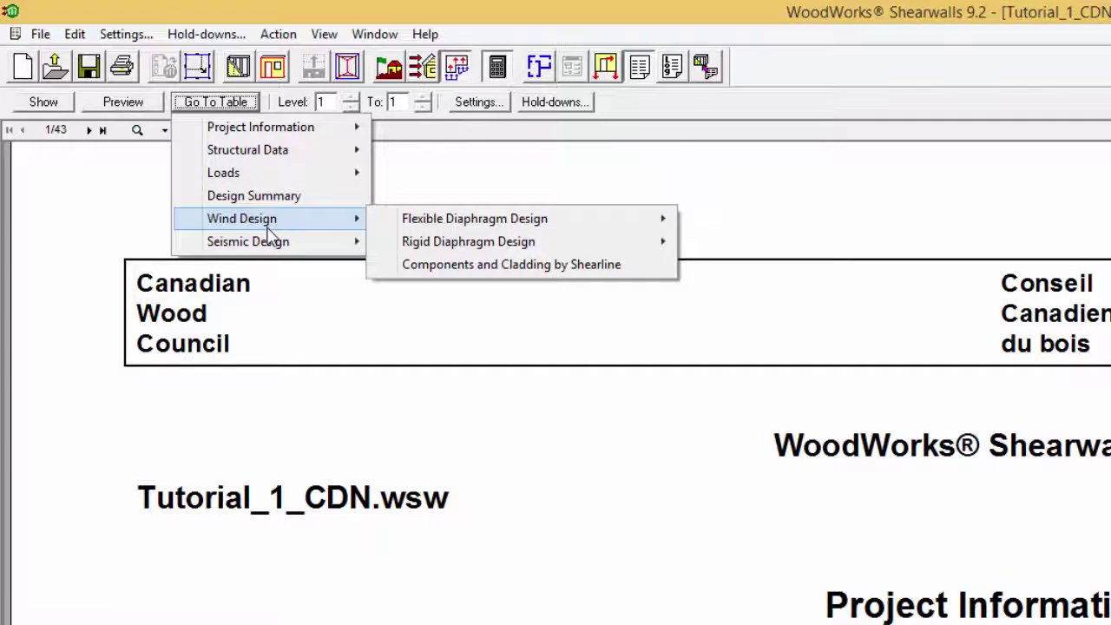
pyautogui.moveTo(382, 249)
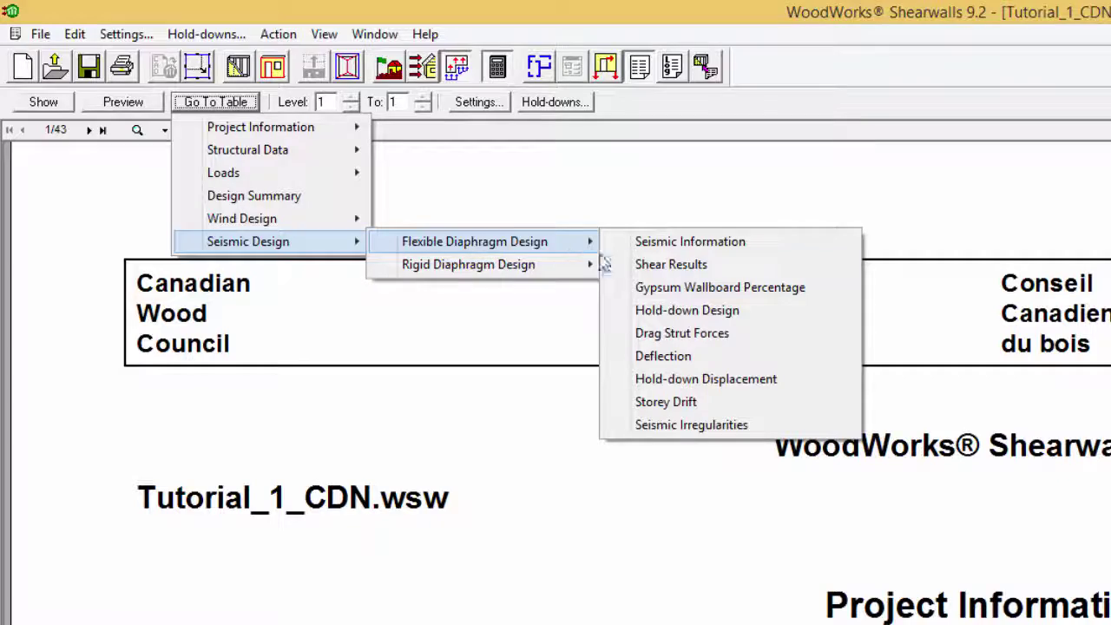
pyautogui.click(643, 273)
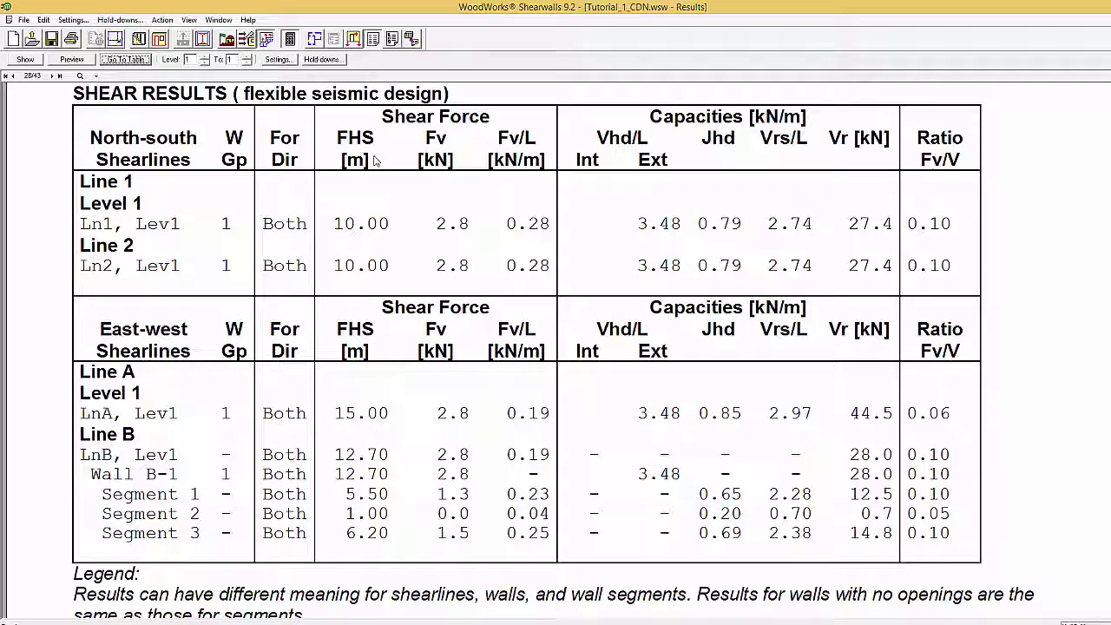
# - Return to Plan View, then open the elevation of Shearline B at Y = 10 m
pyautogui.click(269, 47)
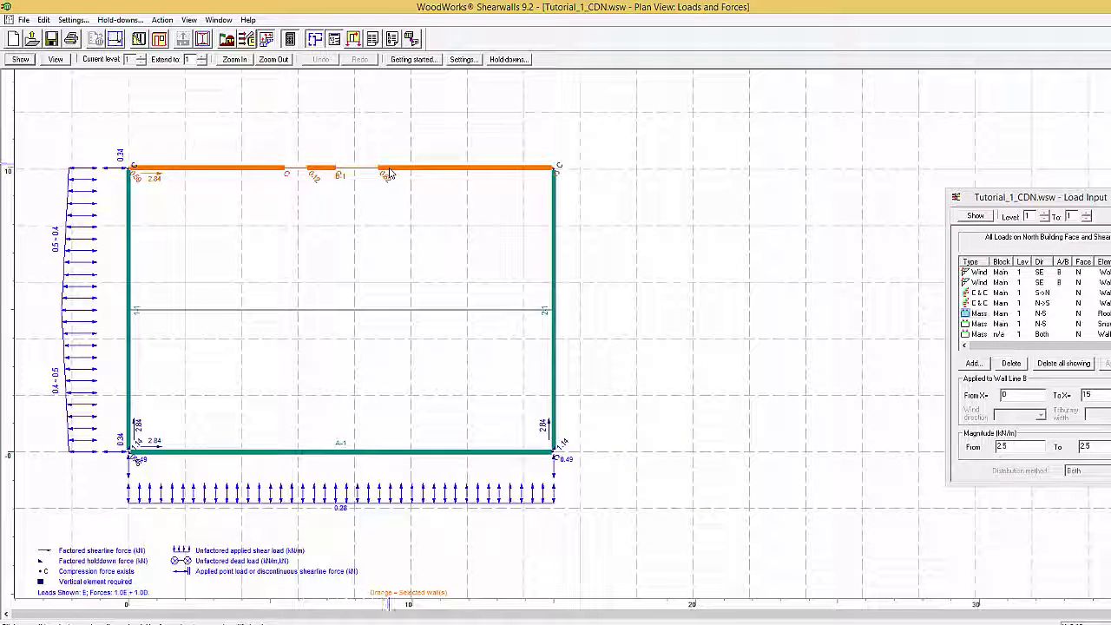
pyautogui.click(353, 39)
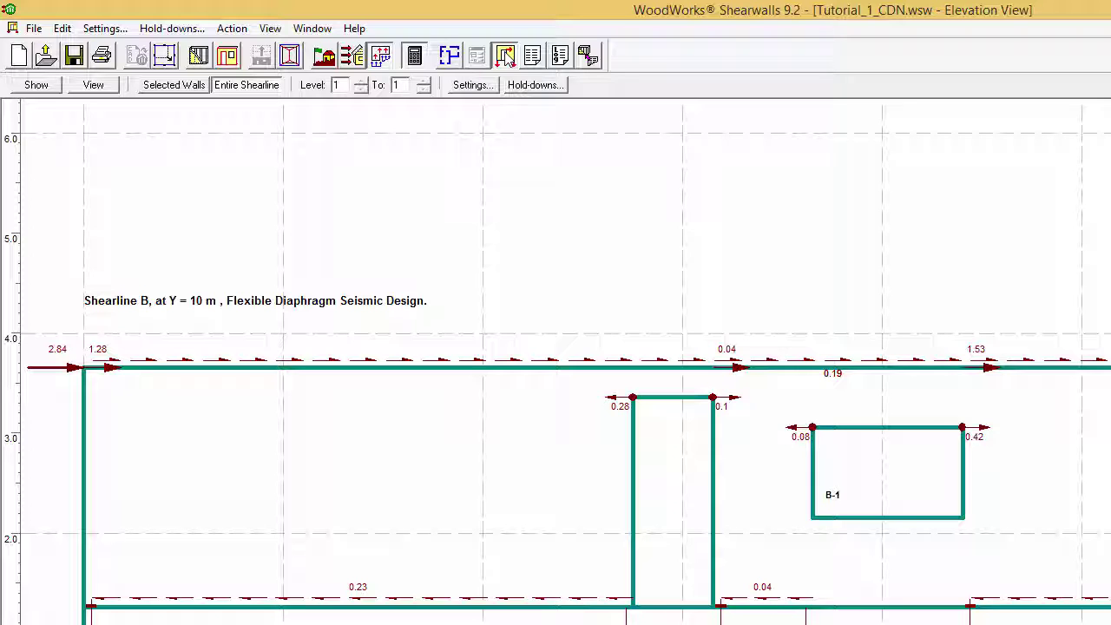
# - Show rigid diaphragm forces on the elevation for west-to-east, south-to-north wind
pyautogui.click(55, 87)
pyautogui.moveTo(67, 127)
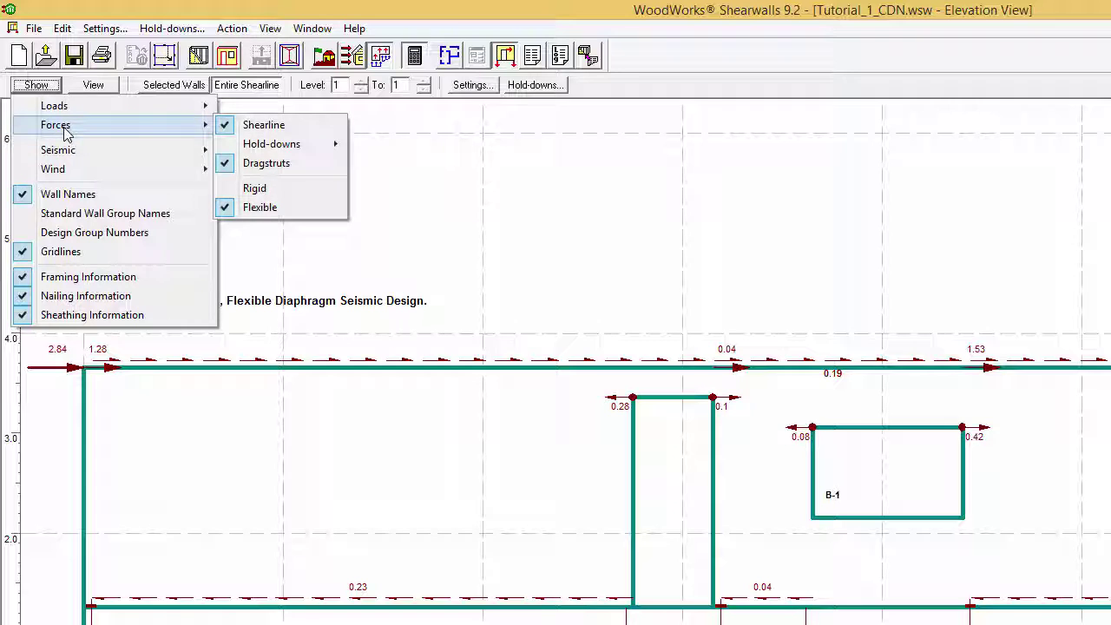
pyautogui.click(301, 189)
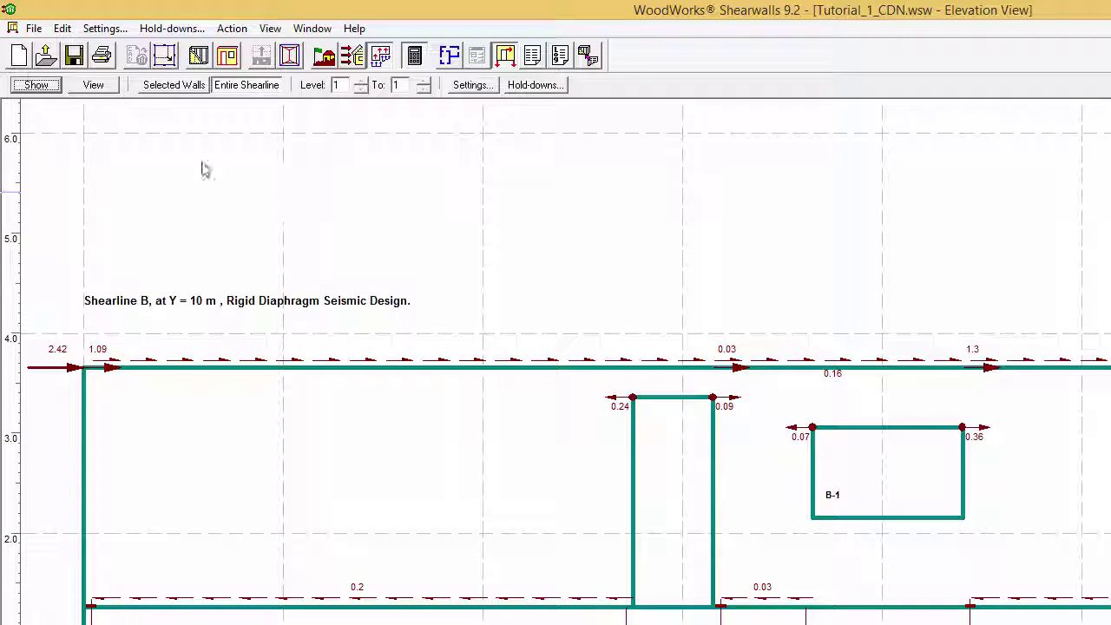
pyautogui.click(48, 90)
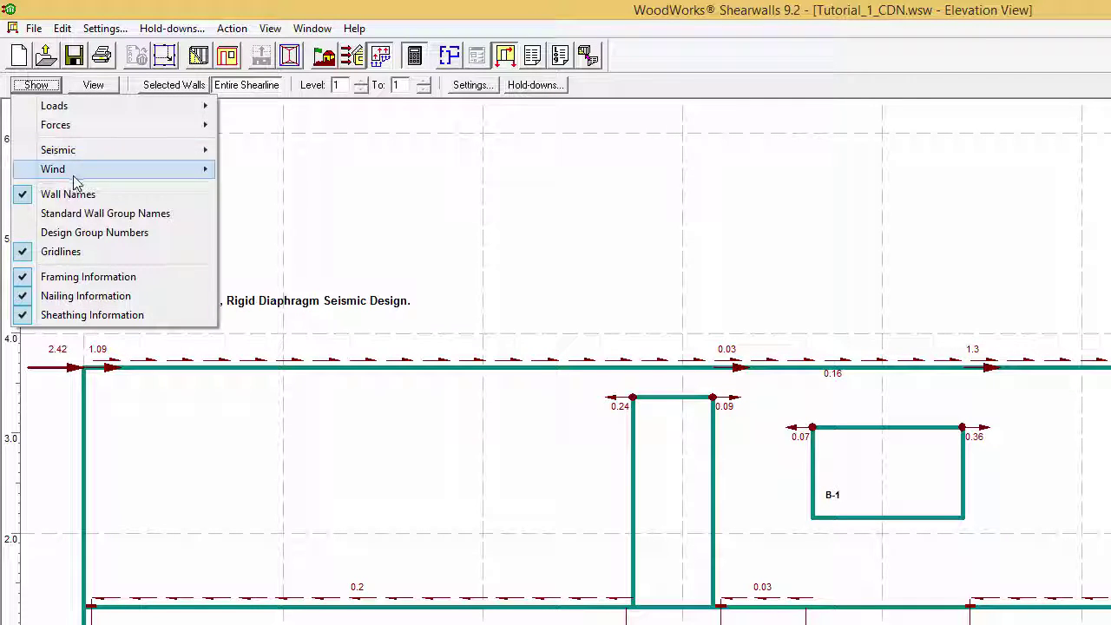
pyautogui.moveTo(75, 181)
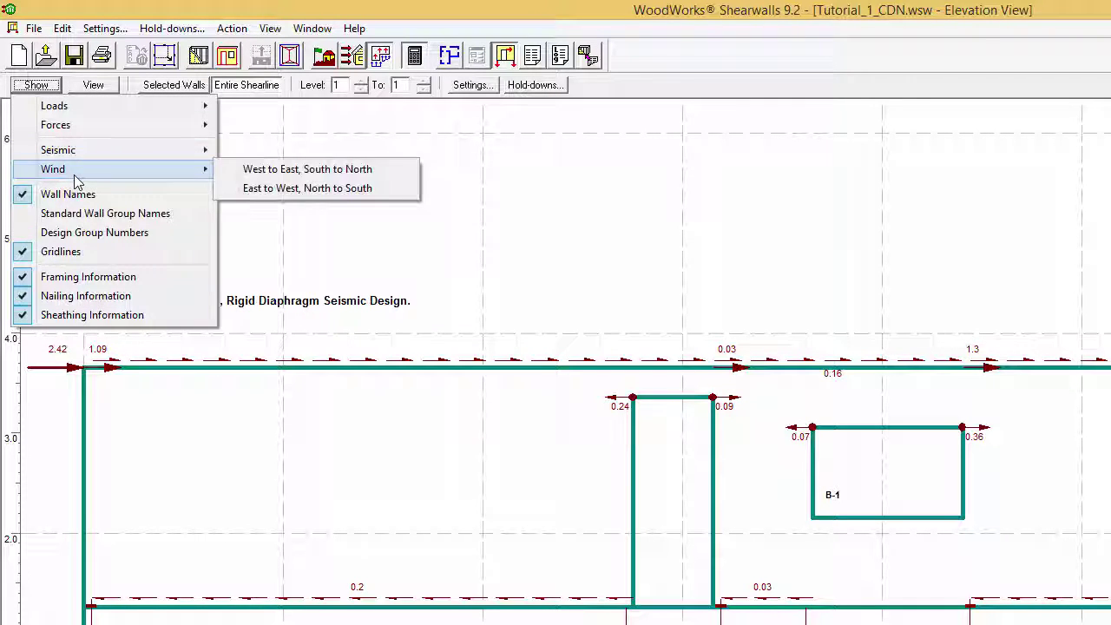
pyautogui.click(254, 177)
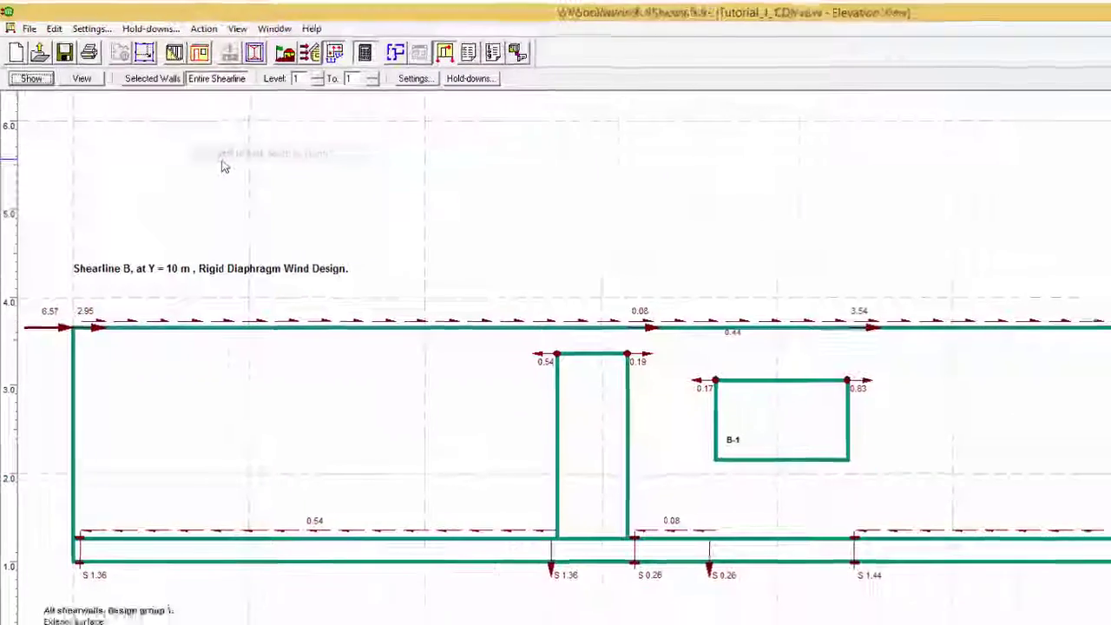